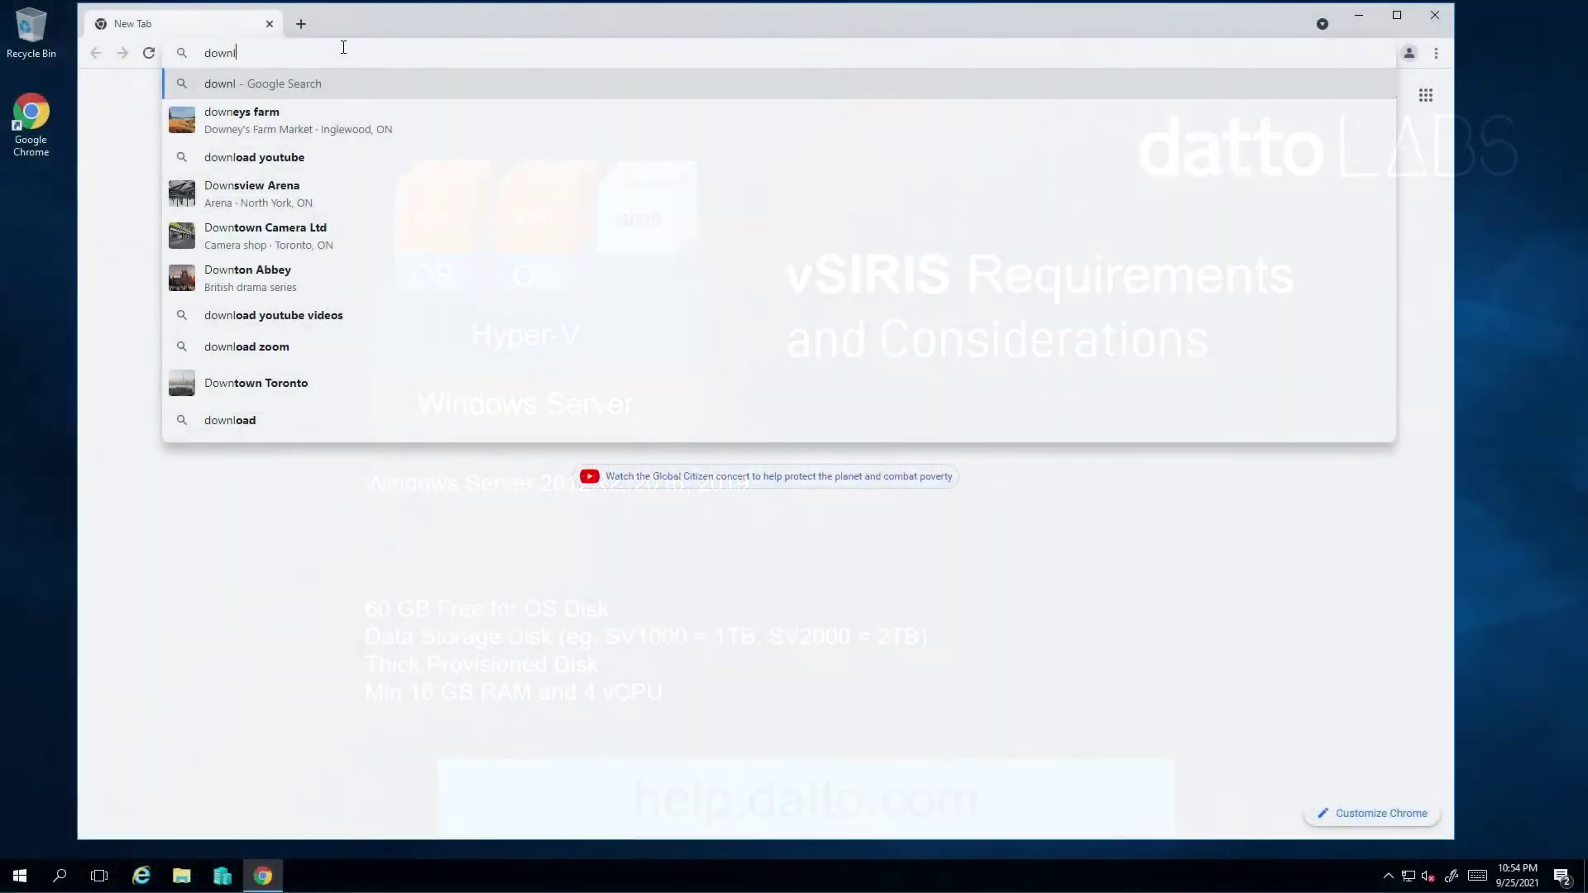
Download the SIRIS Virtual .VHDX image (VirtualDevice.vhdx) from download.datto.com
{"action": "type", "text": "datto.com"}
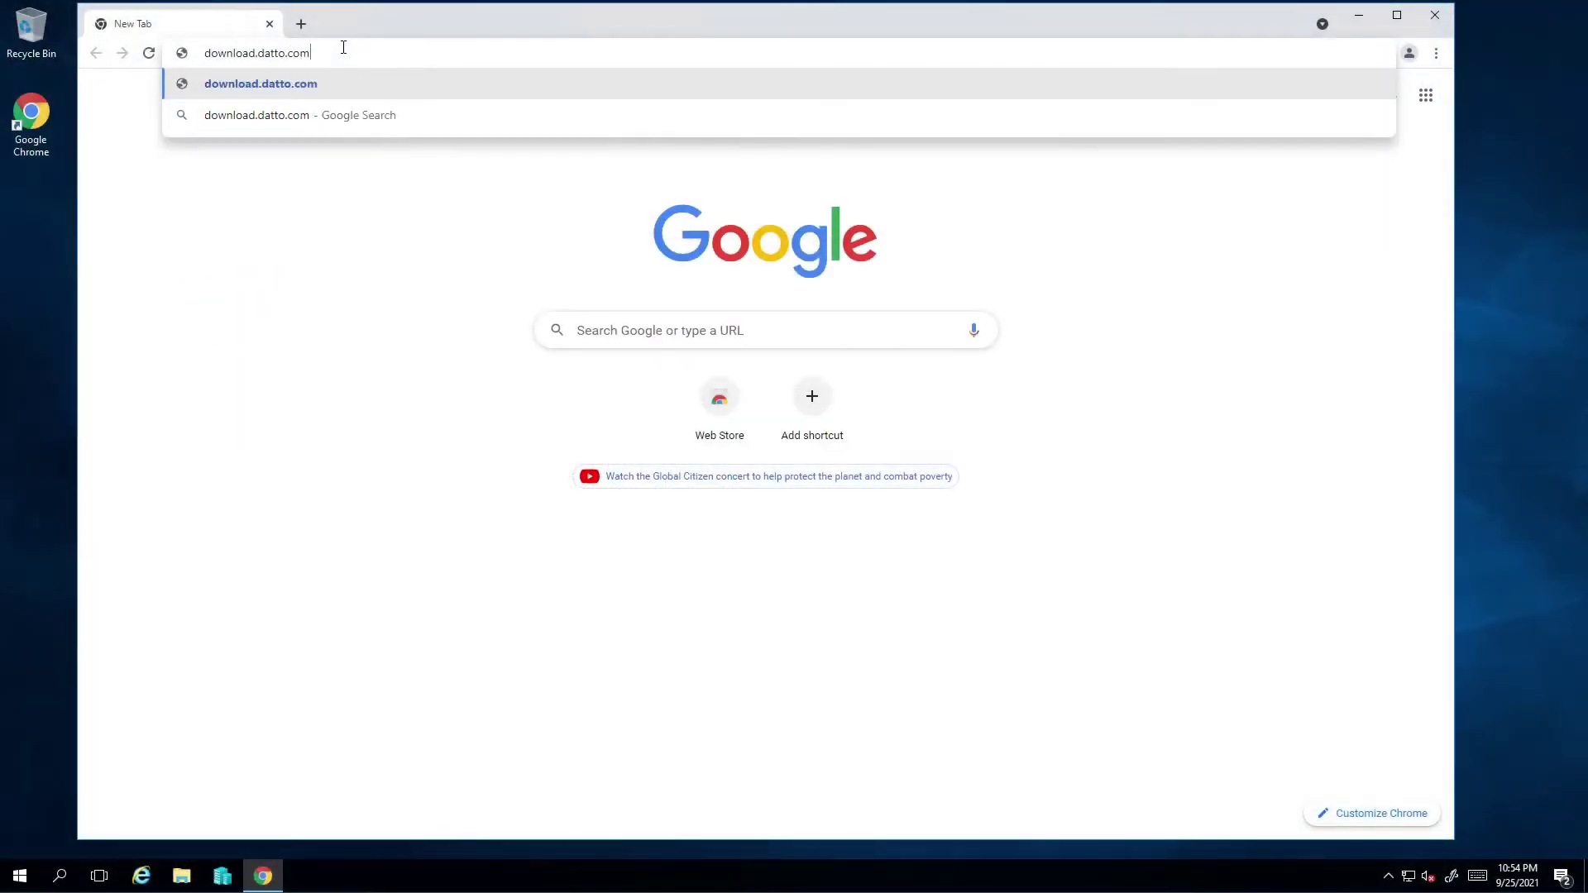
{"action": "key", "text": "Return"}
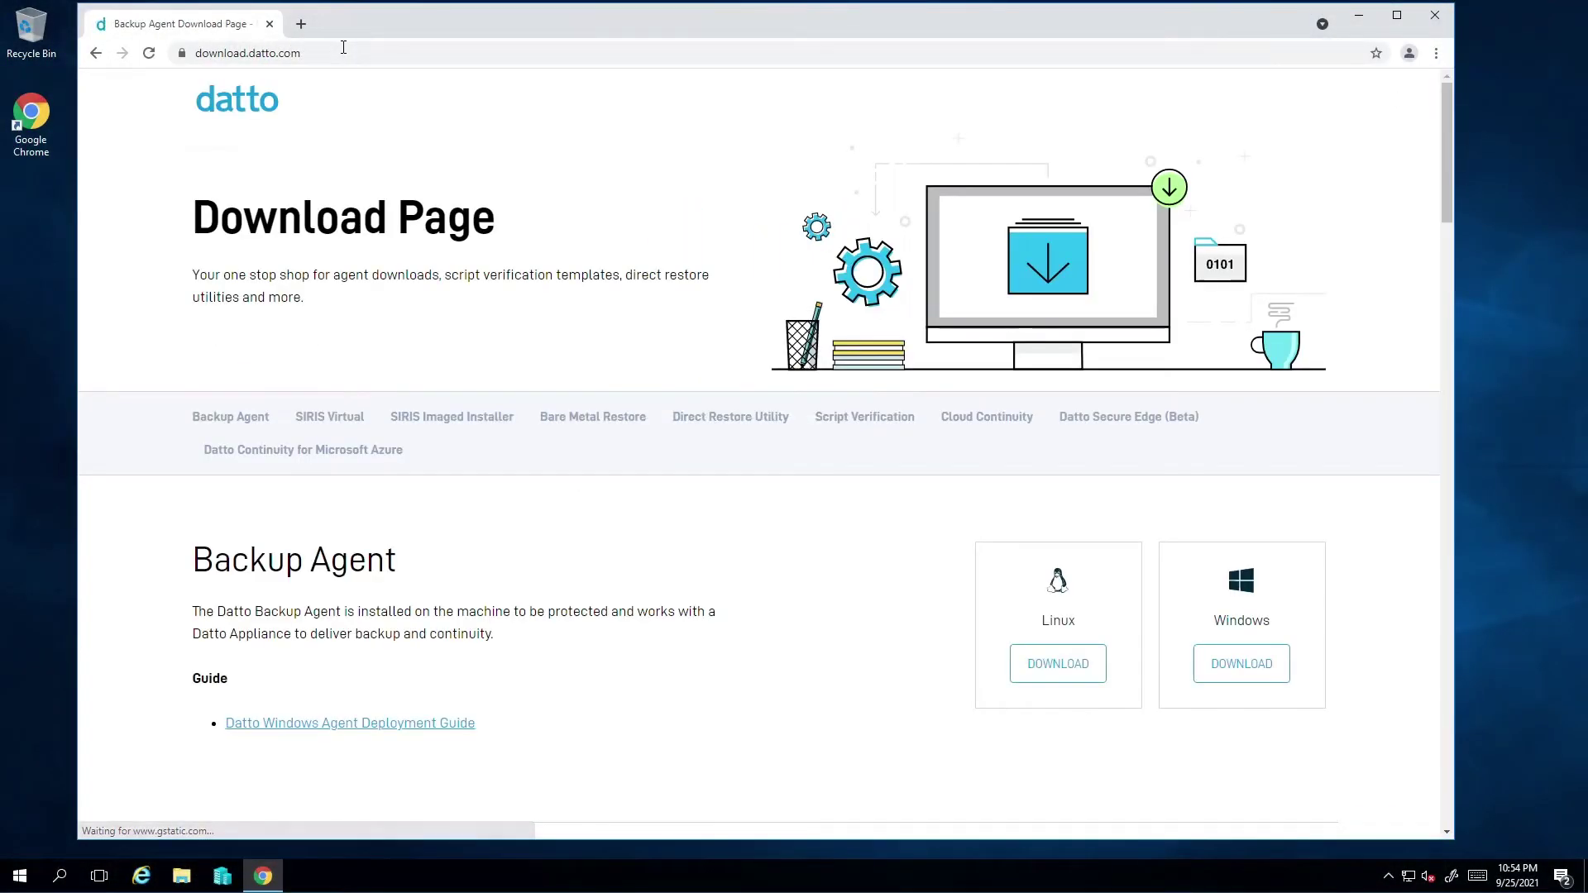
{"action": "left_click", "coordinate": [343, 418]}
{"action": "scroll", "coordinate": [951, 490], "scroll_direction": "up", "scroll_amount": 1}
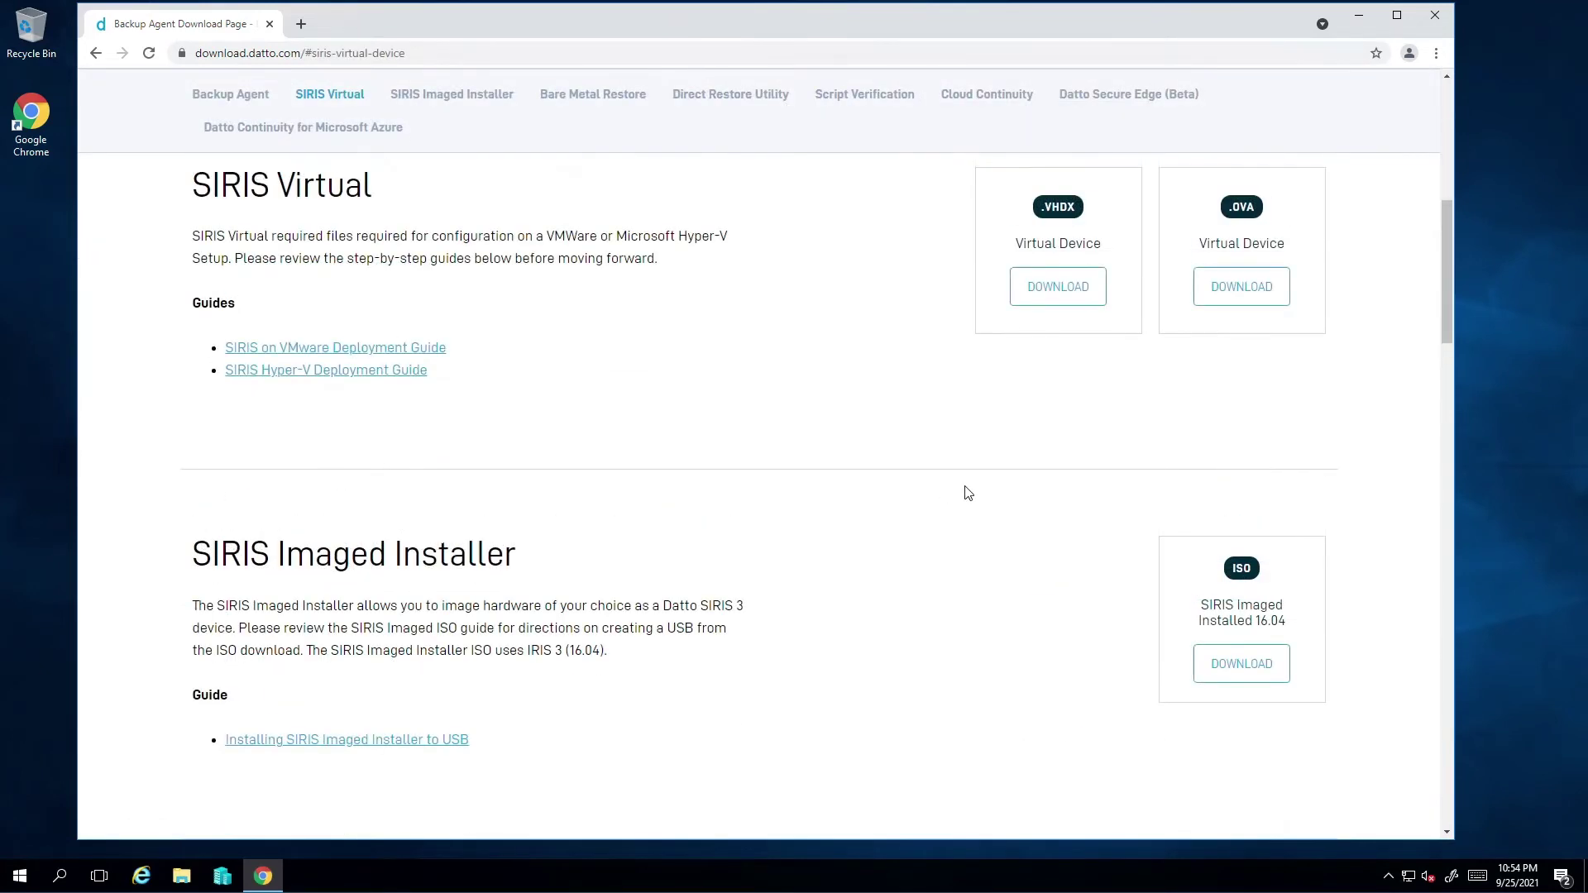
{"action": "left_click", "coordinate": [1063, 296]}
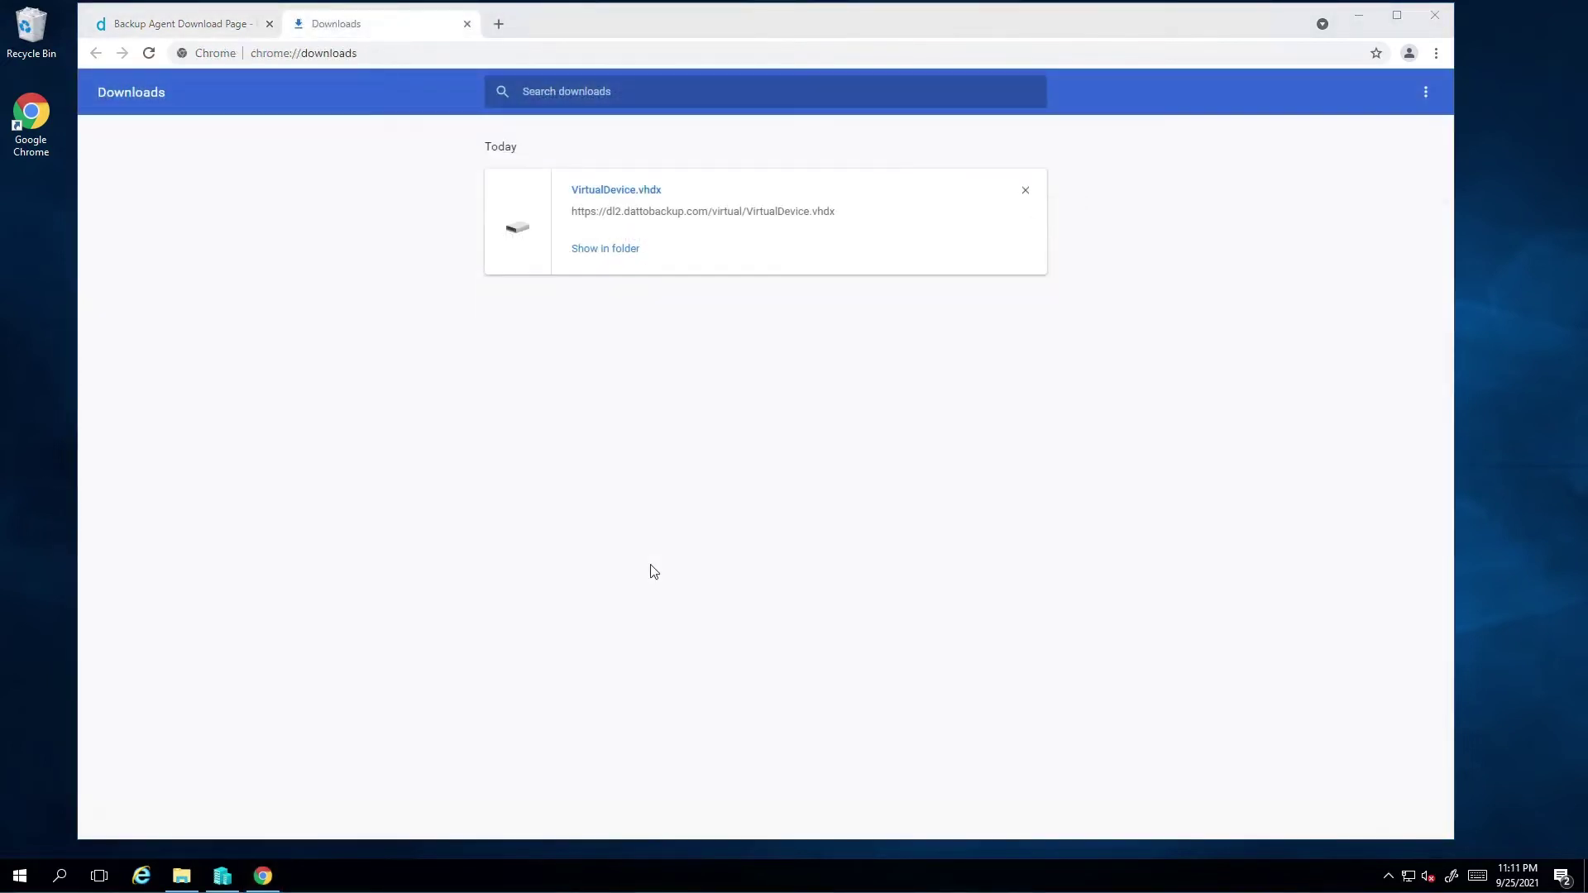
In Hyper-V Manager, start a new virtual machine named vSIRIS
{"action": "left_click", "coordinate": [222, 876]}
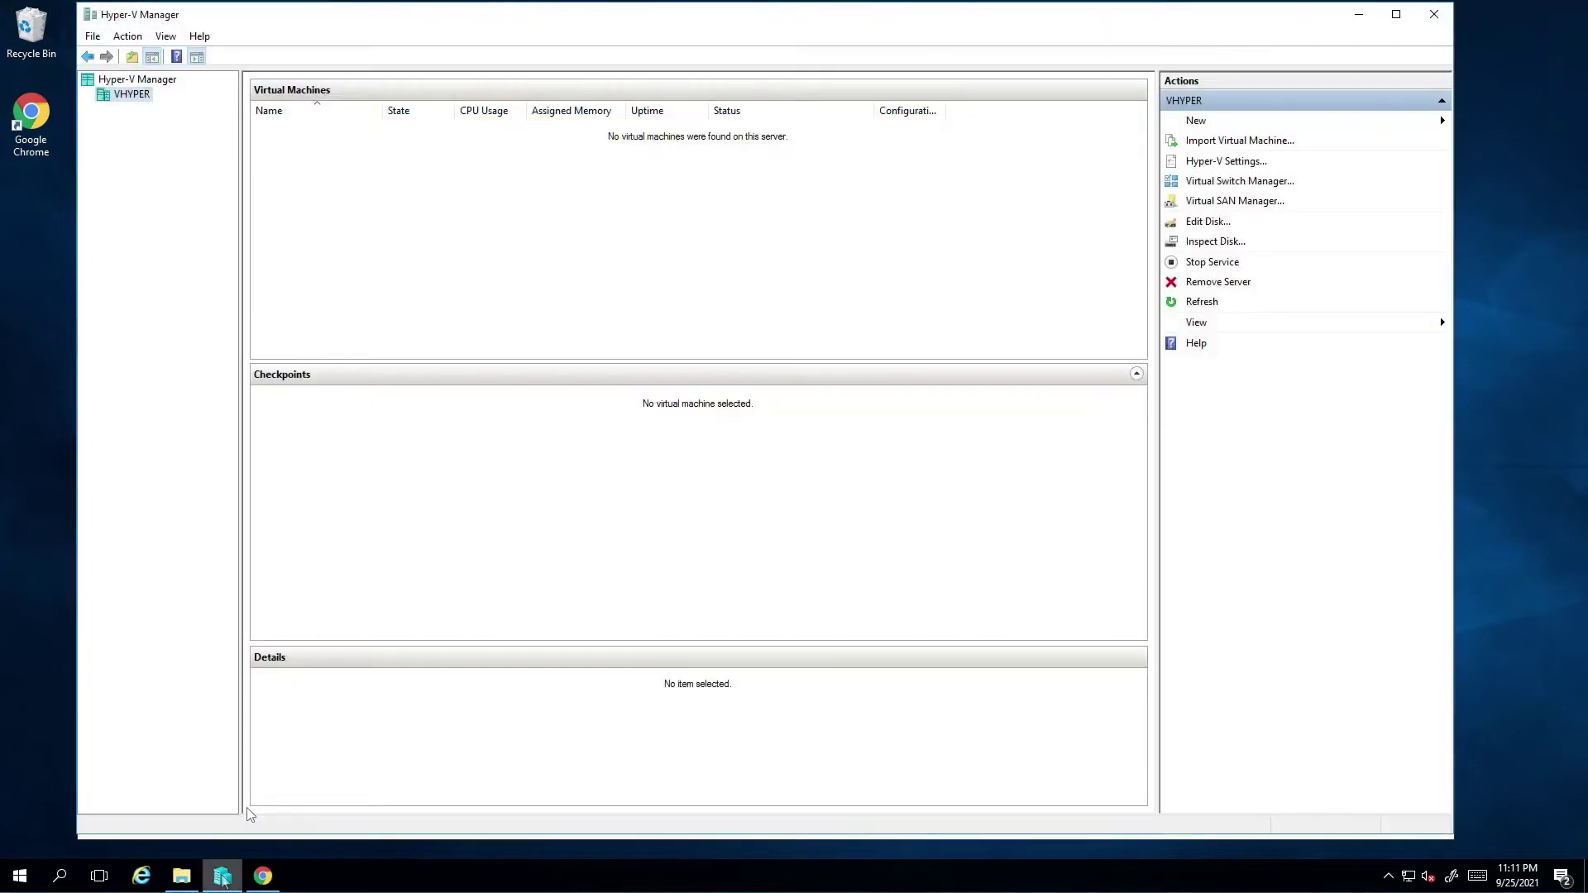
{"action": "left_click", "coordinate": [127, 35]}
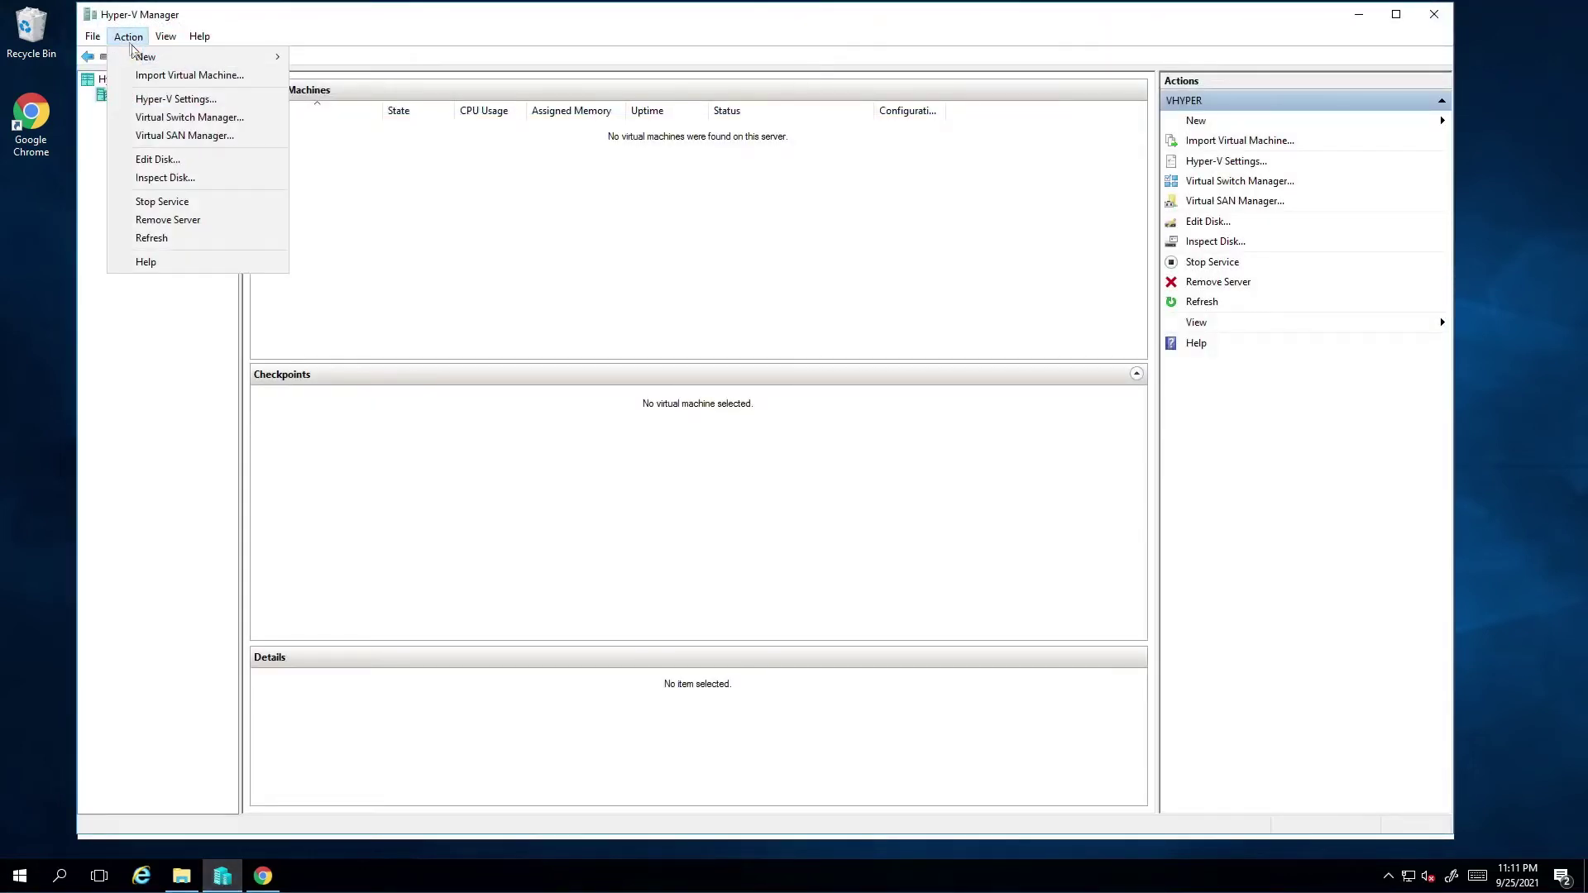
{"action": "mouse_move", "coordinate": [269, 58]}
{"action": "left_click", "coordinate": [347, 57]}
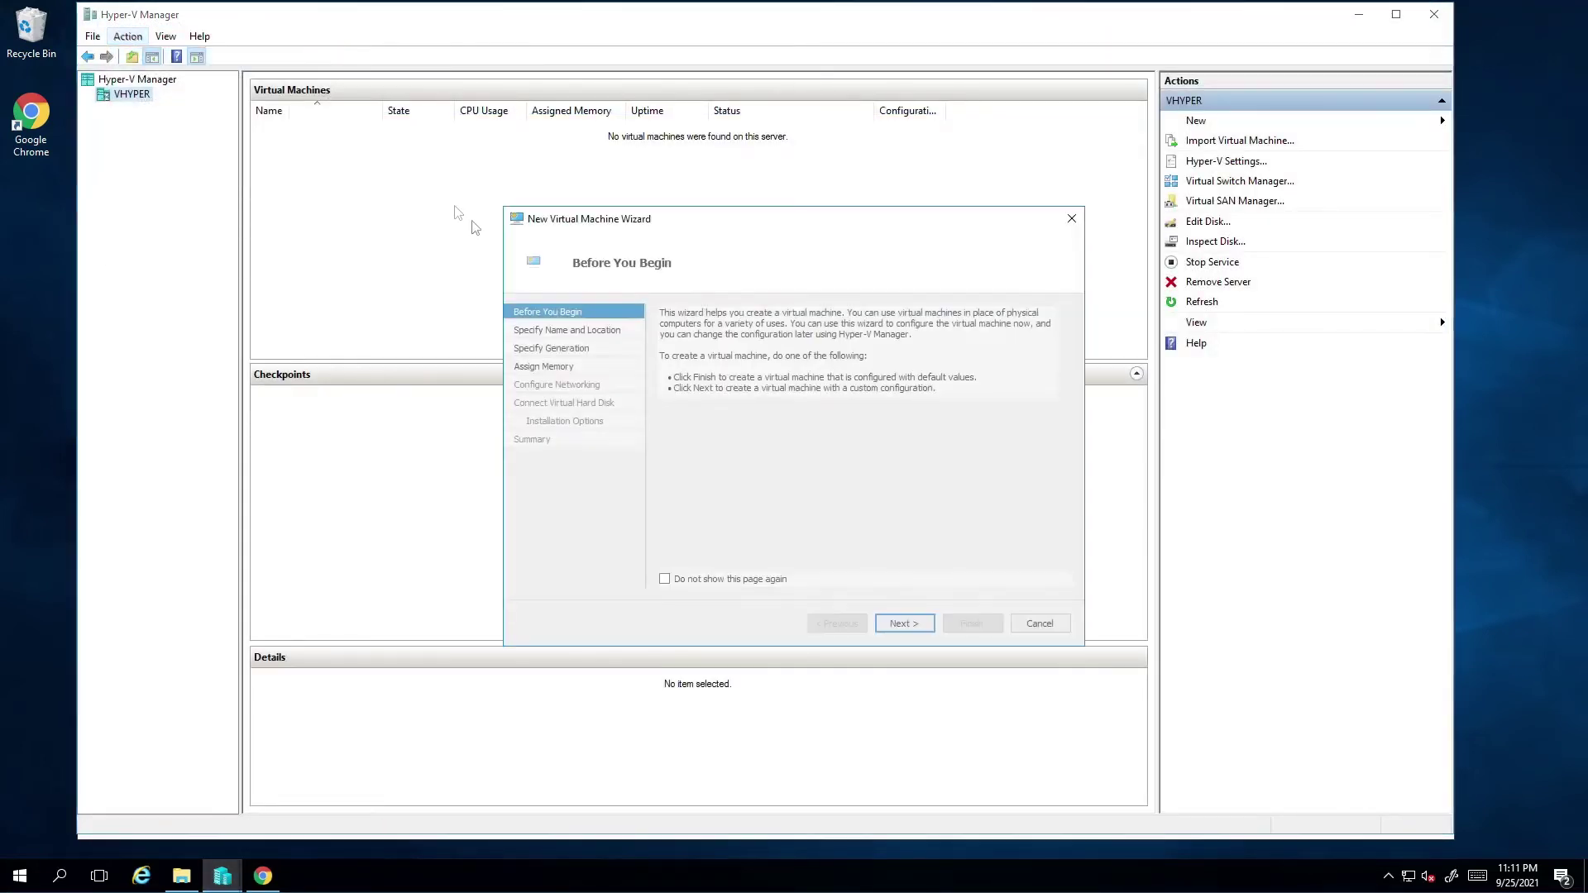
{"action": "left_click", "coordinate": [910, 625]}
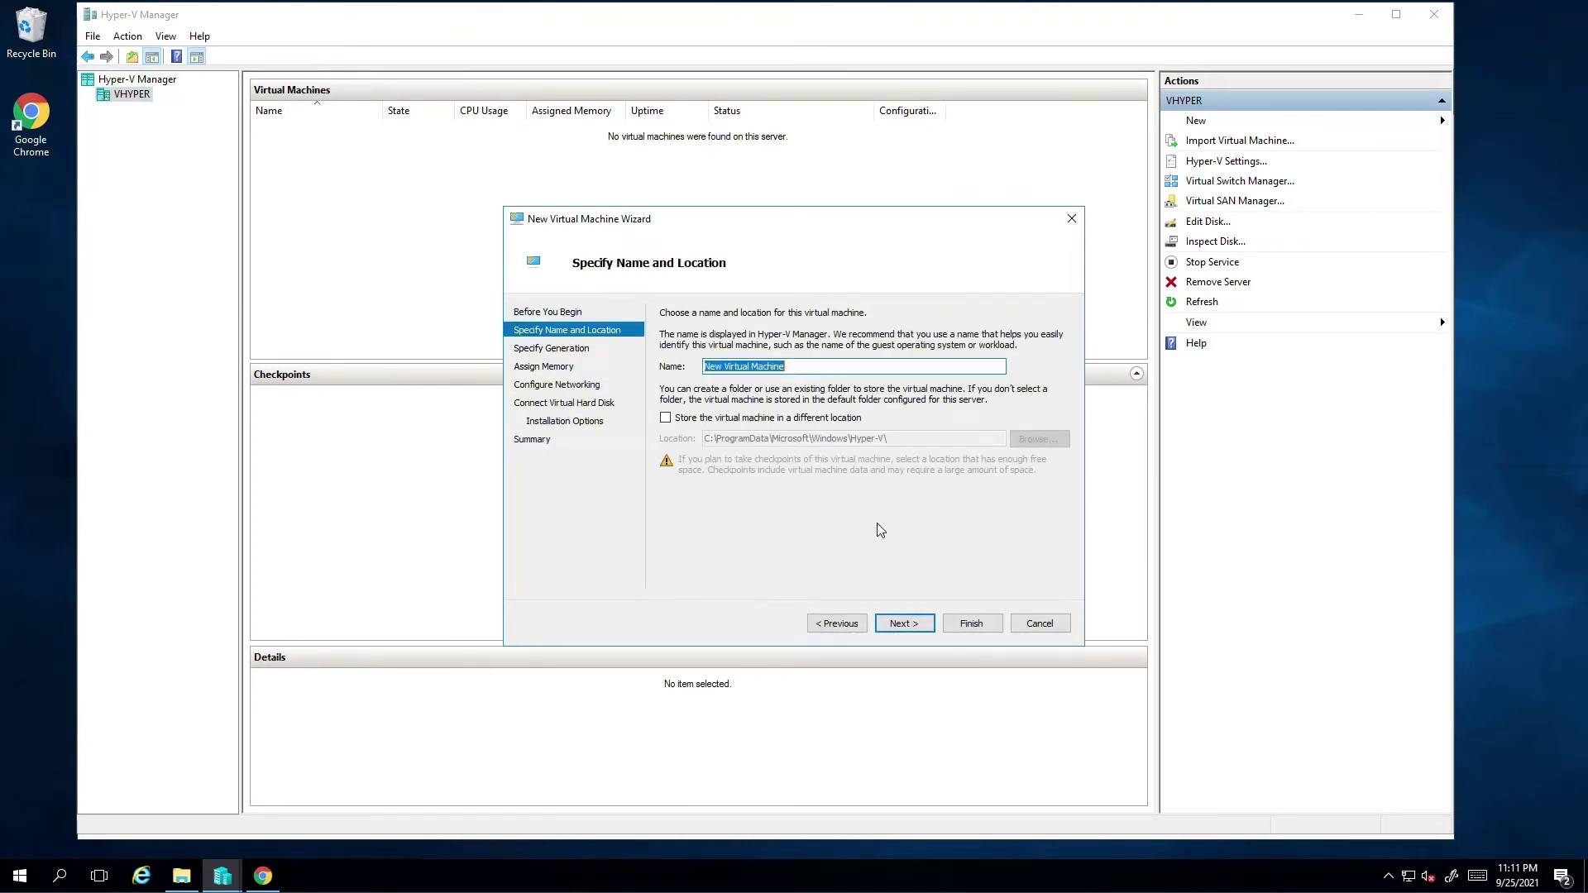
{"action": "type", "text": "vSIRIS"}
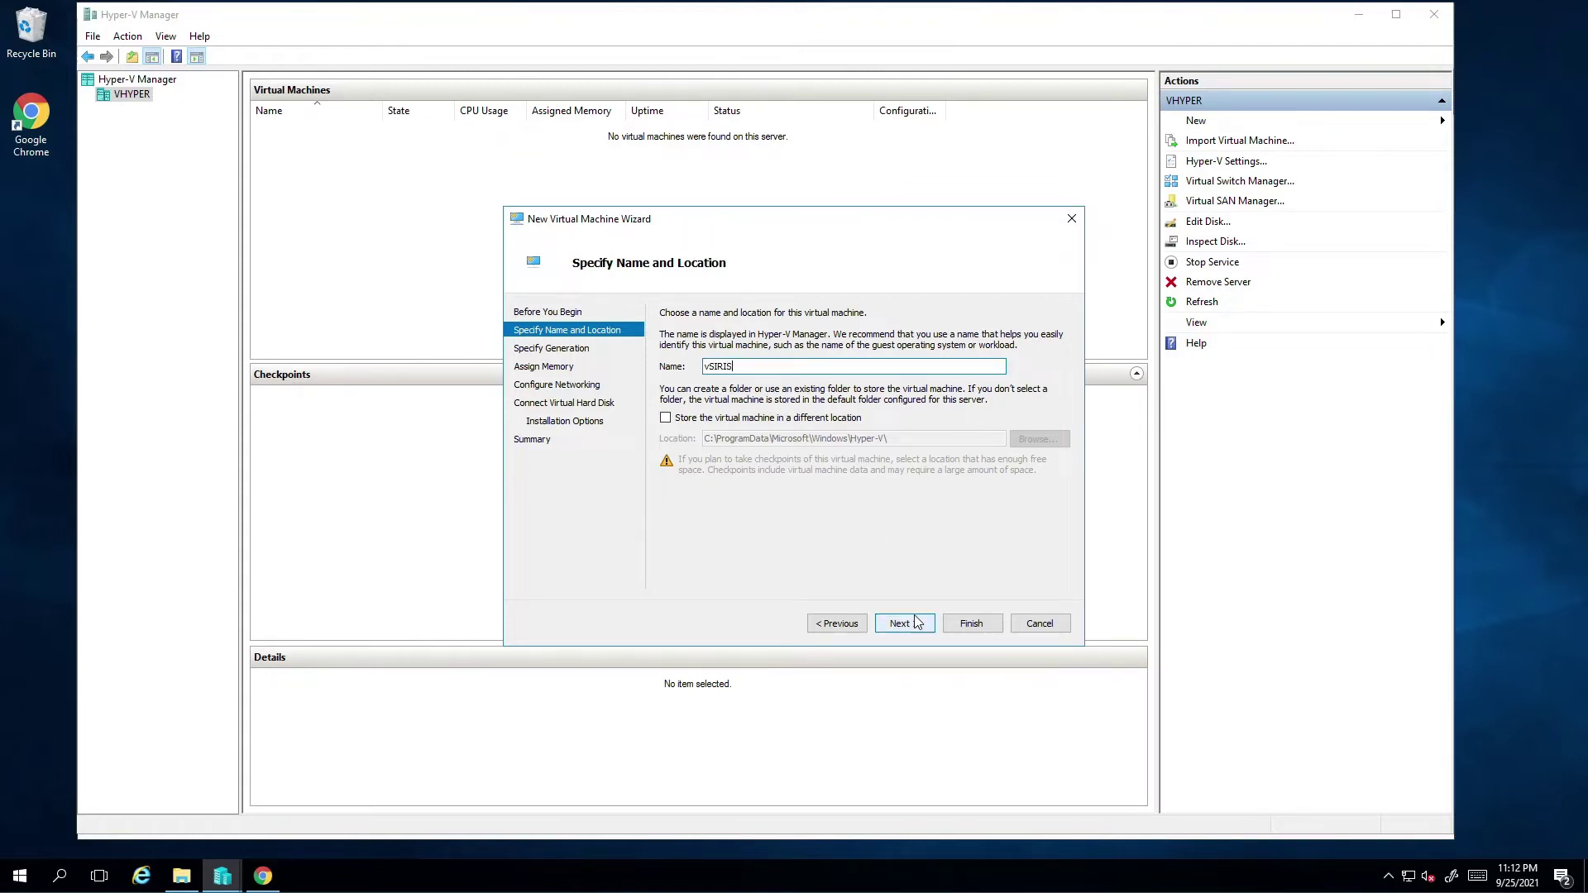
{"action": "key", "text": "Return"}
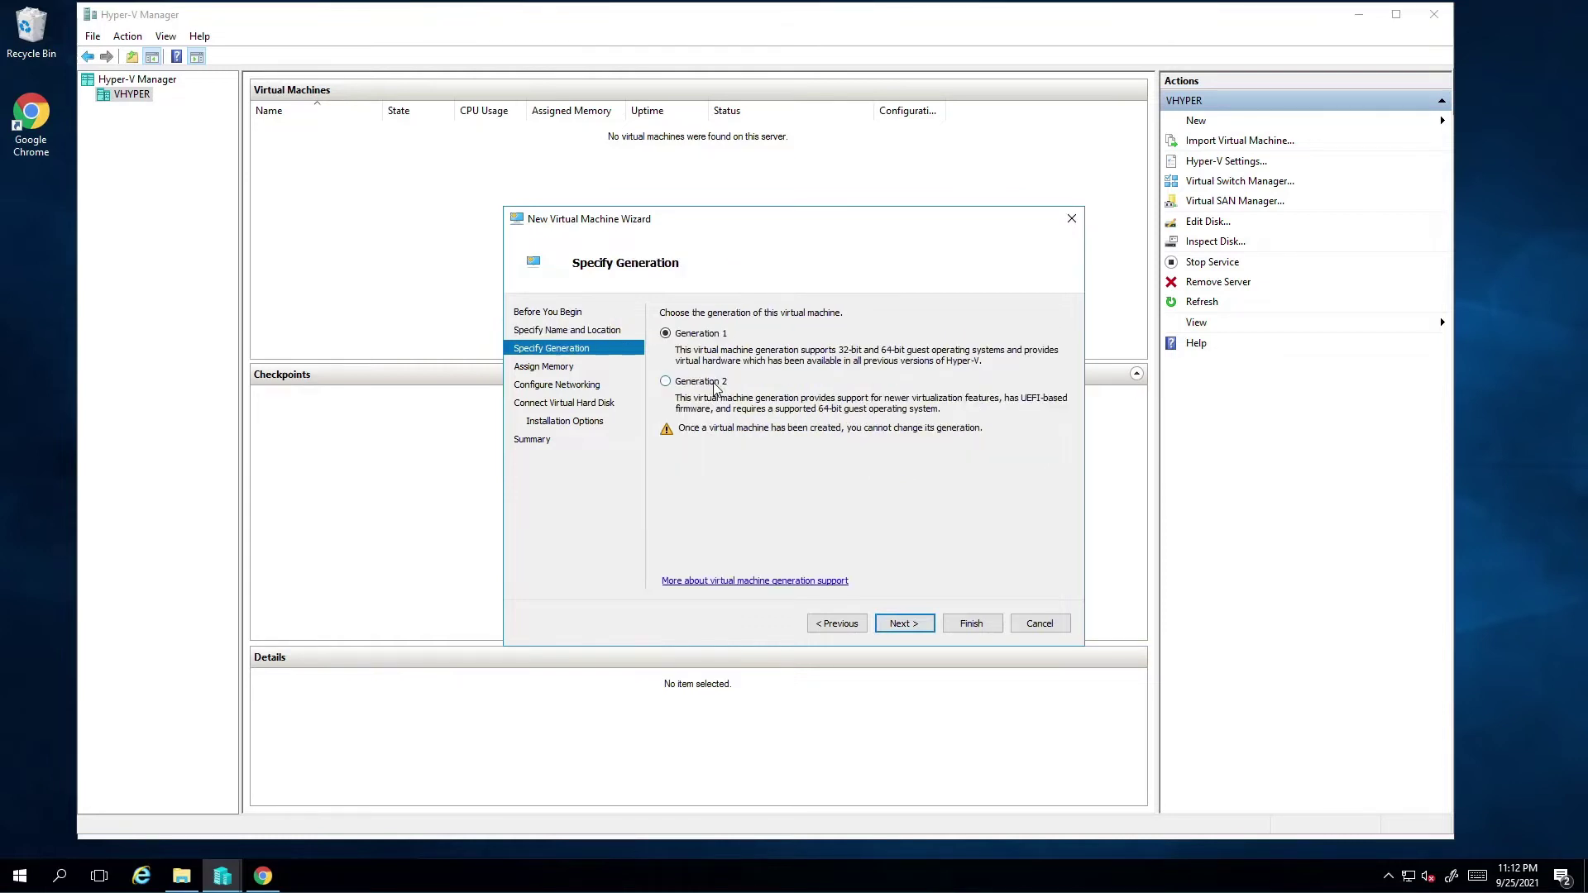
Make it Generation 2 with 16384 MB startup memory on the Intel virtual switch
{"action": "left_click", "coordinate": [688, 382]}
{"action": "left_click", "coordinate": [903, 623]}
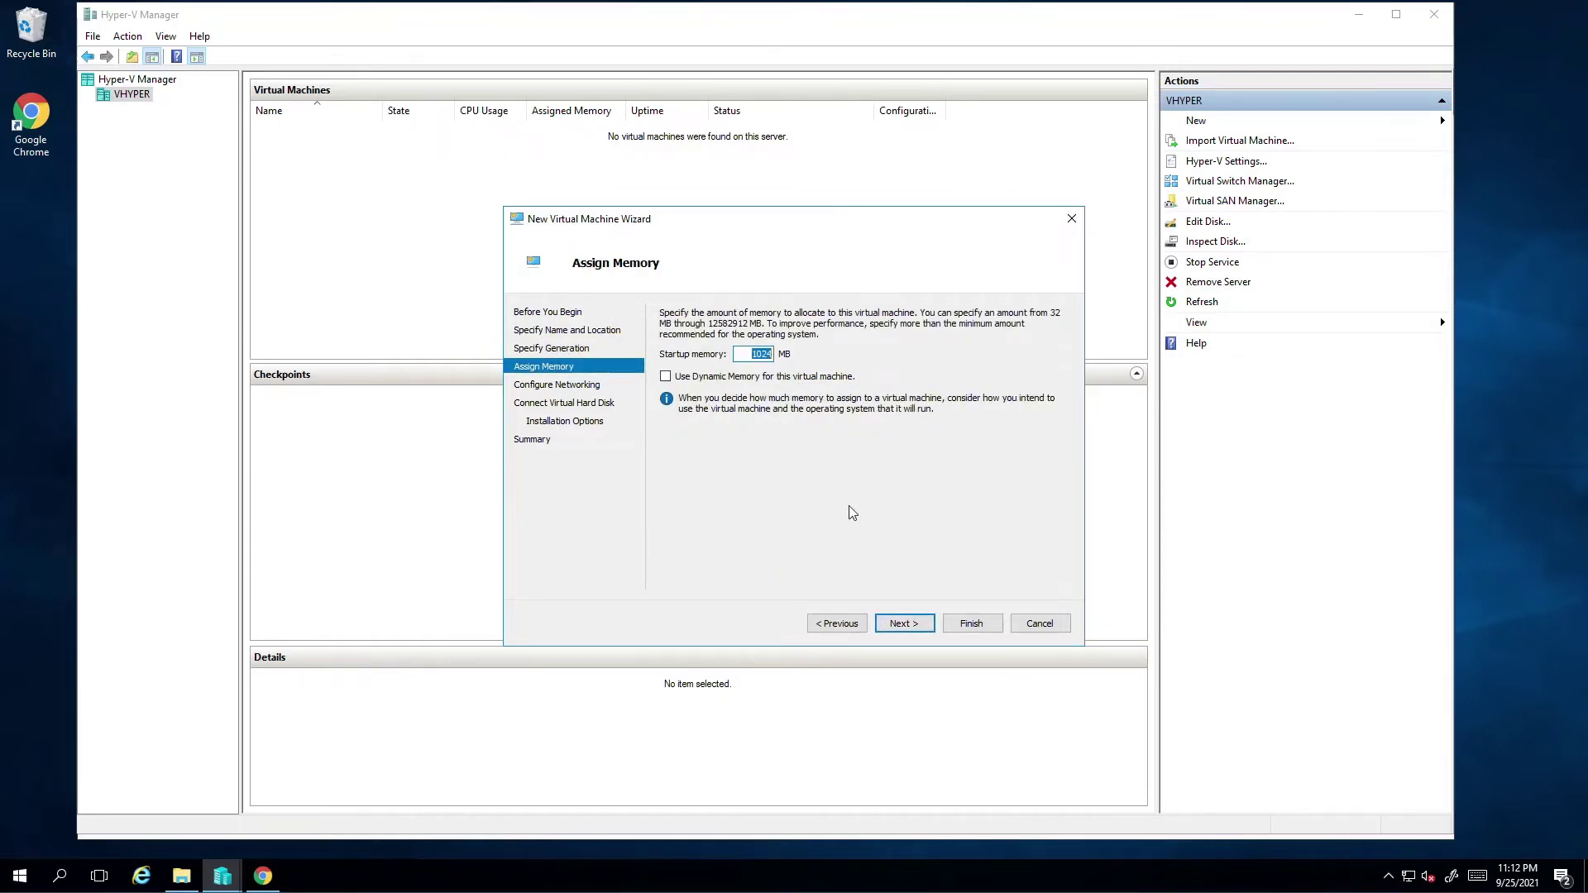
{"action": "type", "text": "16384"}
{"action": "left_click", "coordinate": [914, 629]}
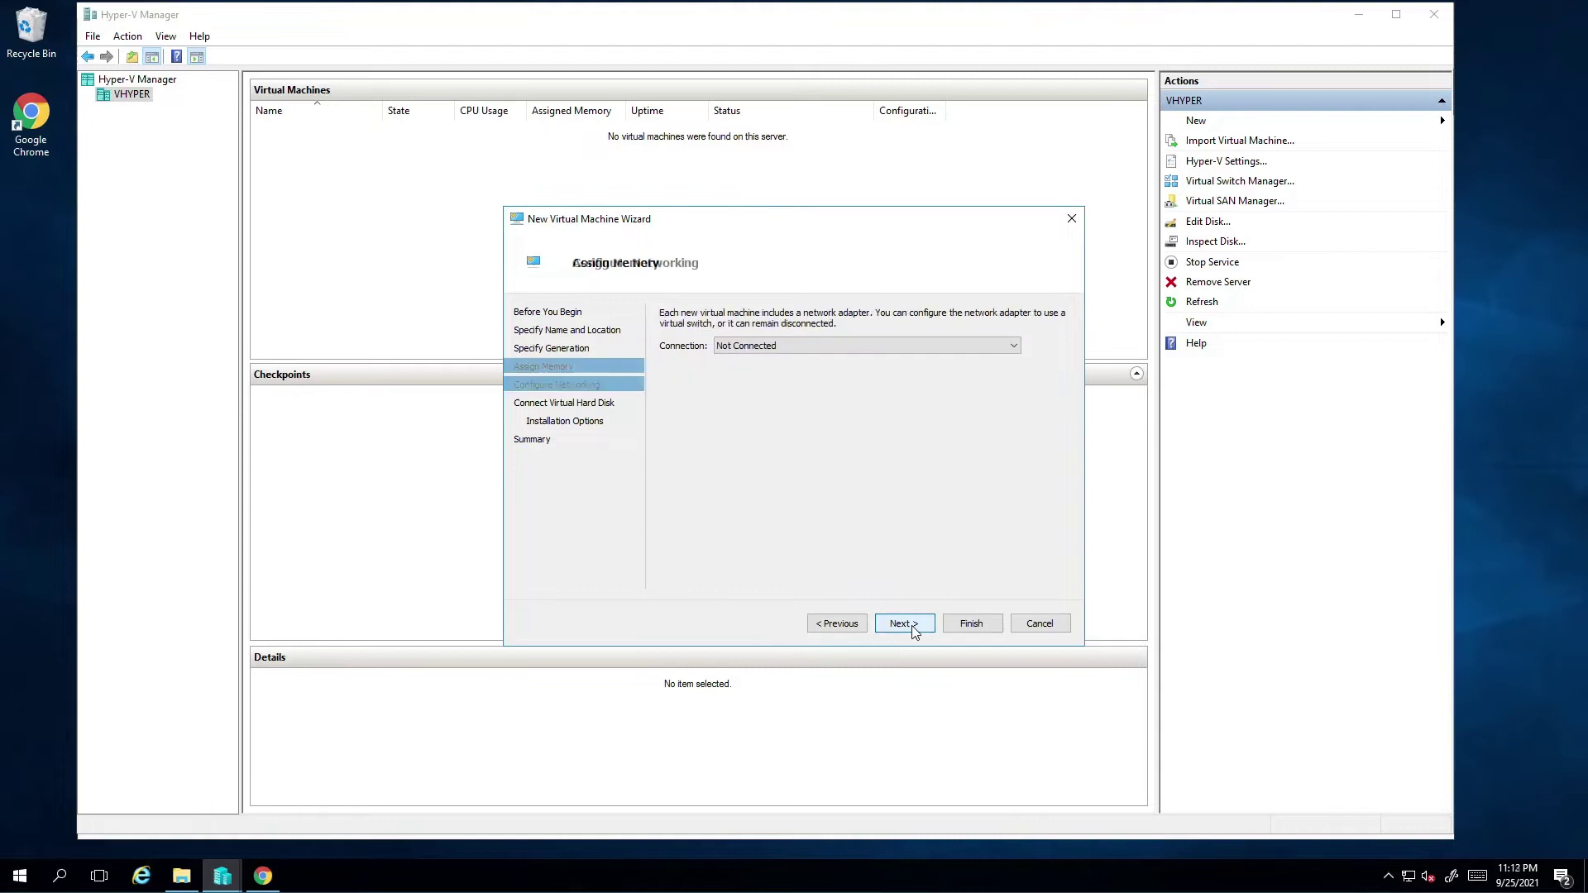
{"action": "left_click", "coordinate": [817, 347]}
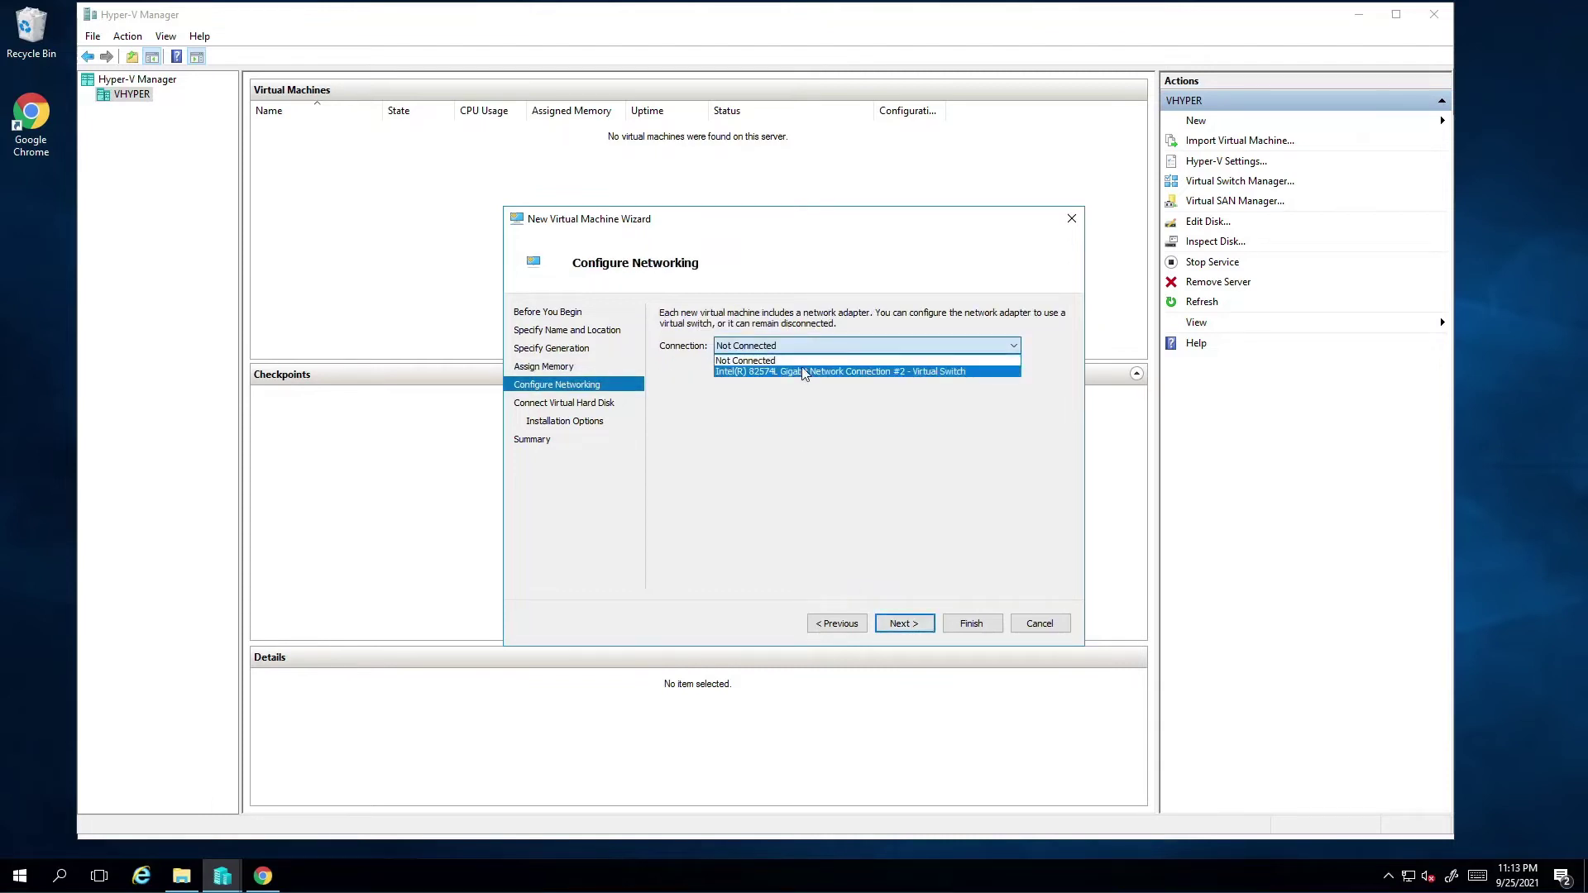
{"action": "left_click", "coordinate": [804, 373]}
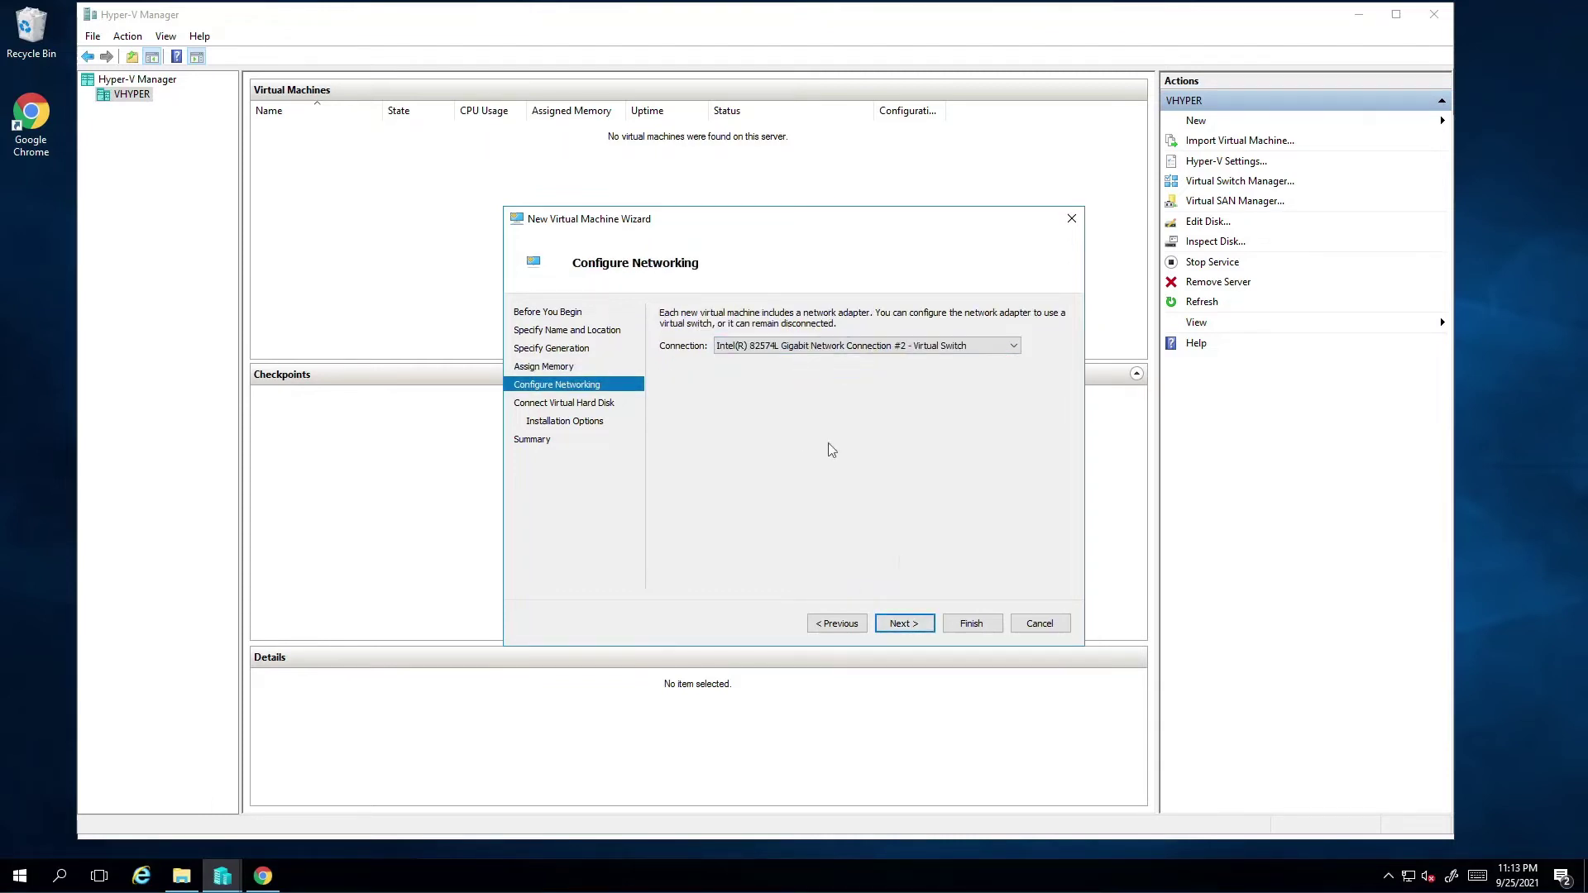
{"action": "left_click", "coordinate": [915, 630]}
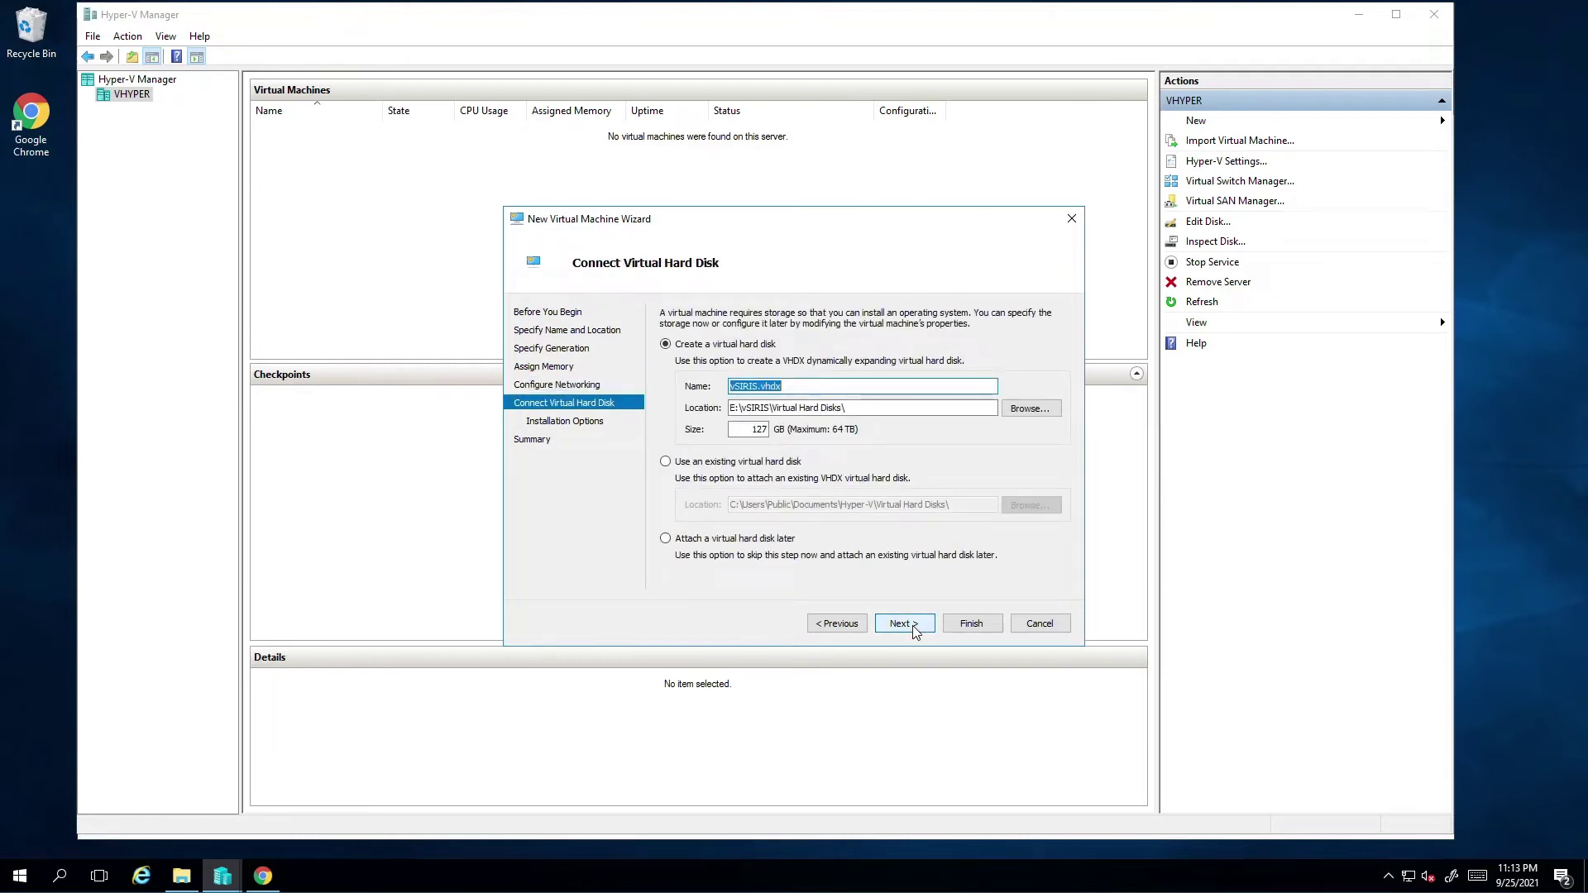
Attach the existing E:\VirtualDevice.vhdx disk and finish creating vSIRIS
{"action": "left_click", "coordinate": [751, 465]}
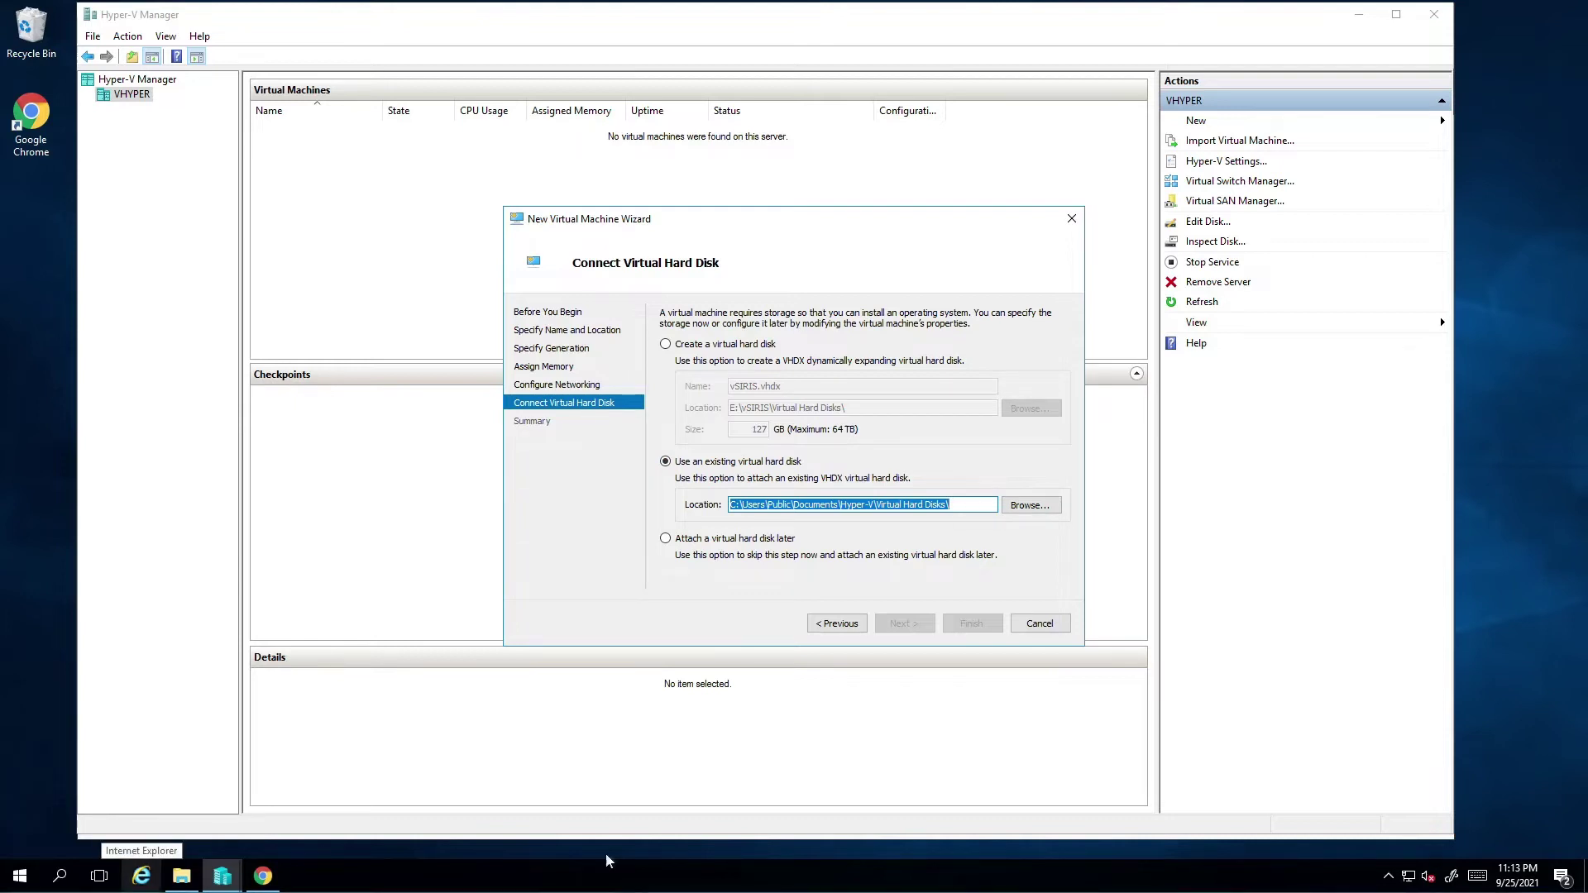
{"action": "left_click", "coordinate": [1034, 505]}
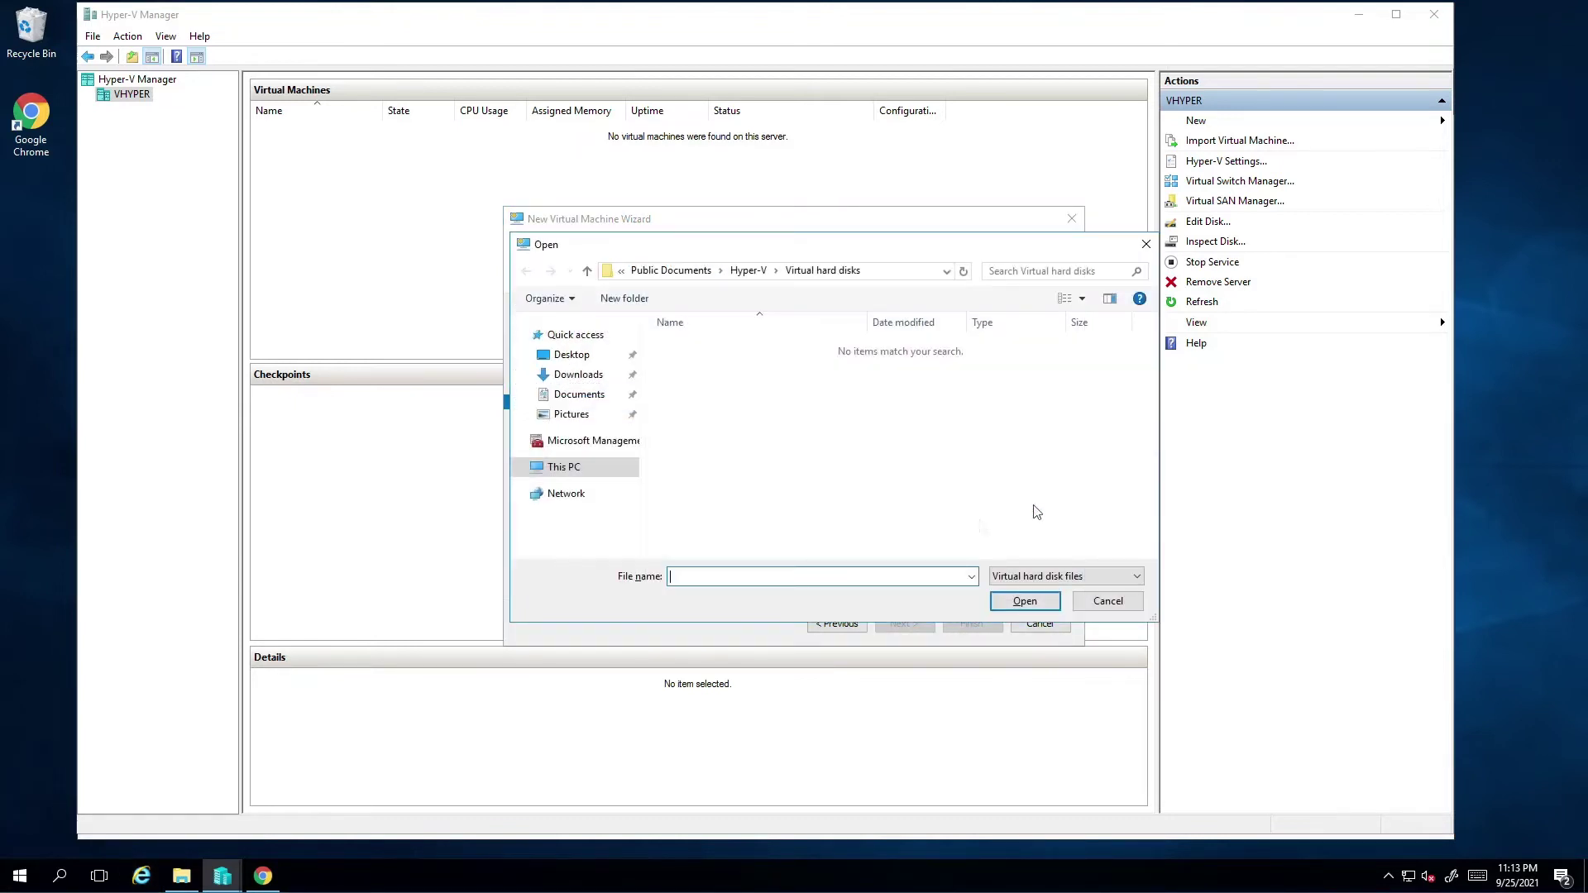
{"action": "left_click", "coordinate": [581, 467]}
{"action": "scroll", "coordinate": [793, 535], "scroll_direction": "down", "scroll_amount": 1}
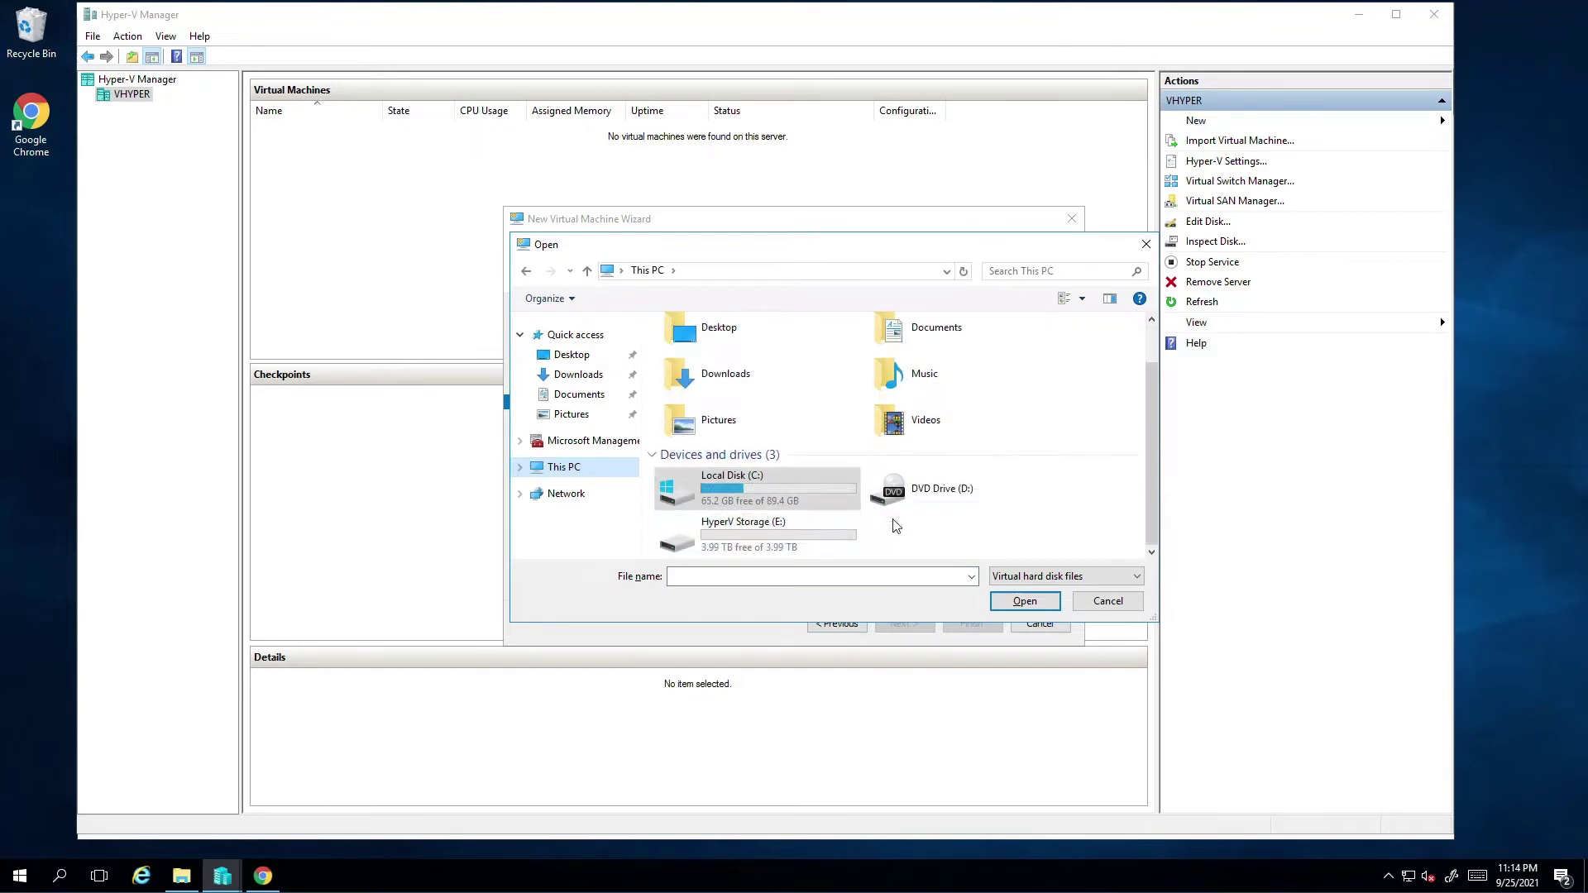
{"action": "double_click", "coordinate": [798, 538]}
{"action": "double_click", "coordinate": [732, 348]}
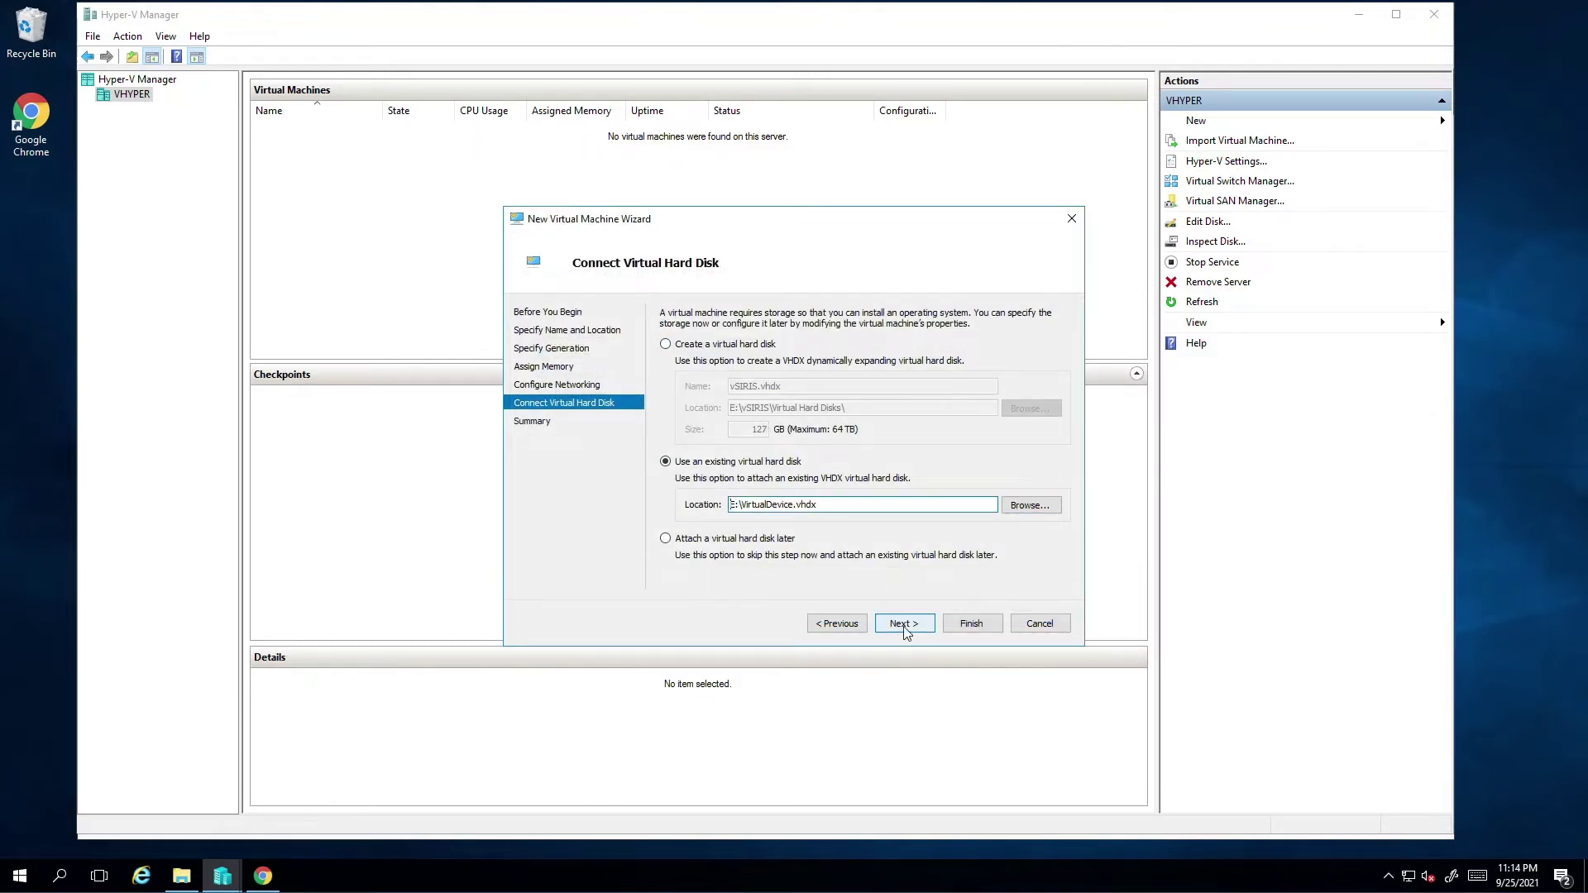
{"action": "left_click", "coordinate": [905, 624]}
{"action": "left_click", "coordinate": [976, 627]}
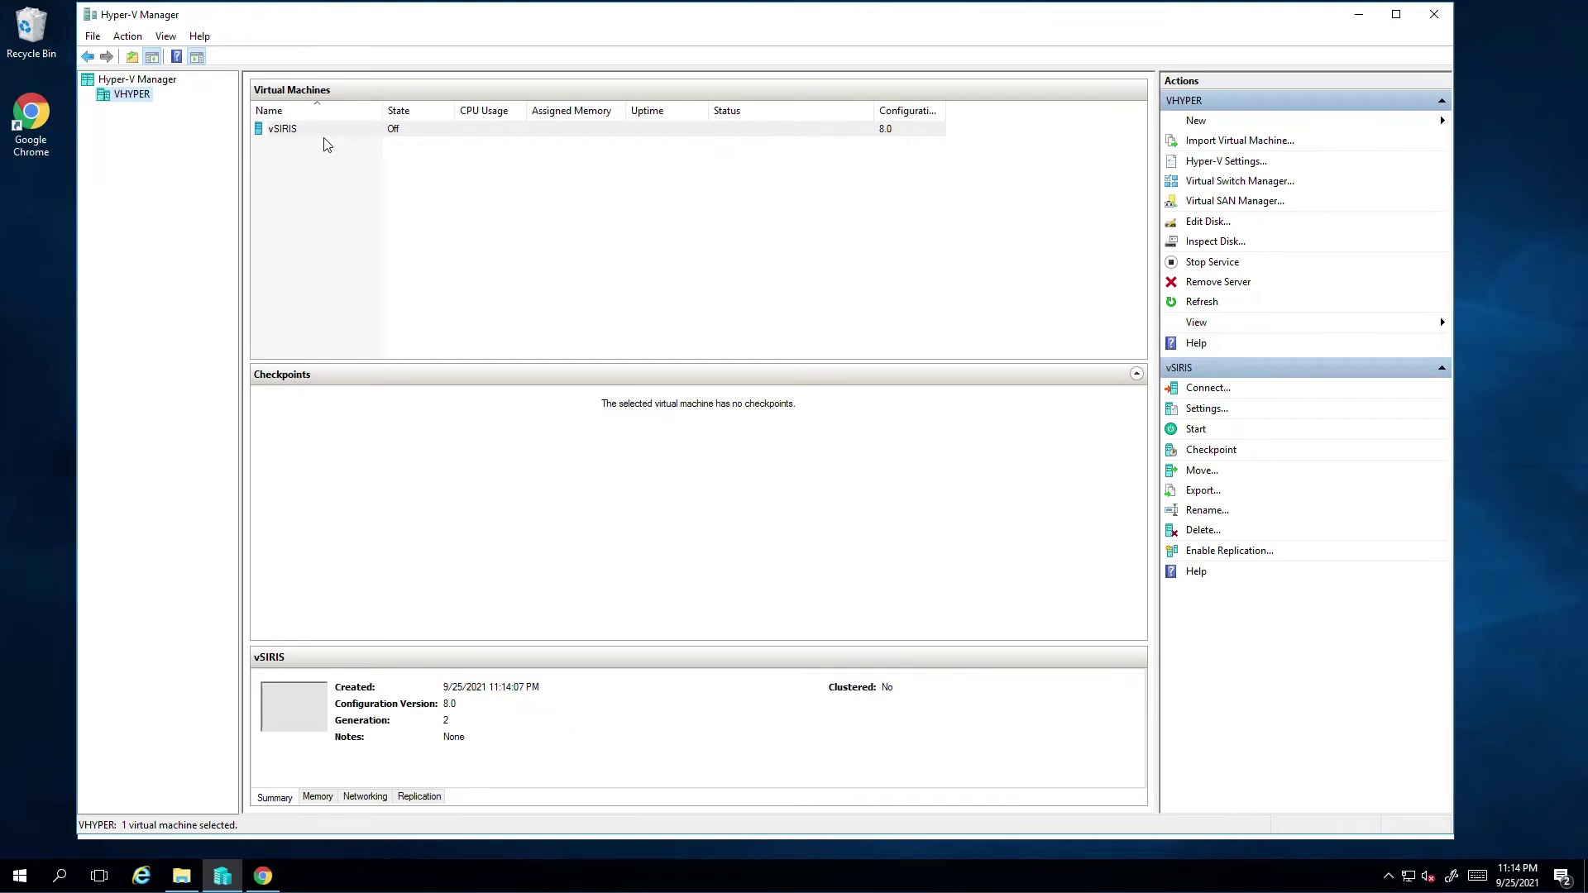
Disable Secure Boot in the vSIRIS settings and apply
{"action": "right_click", "coordinate": [332, 130]}
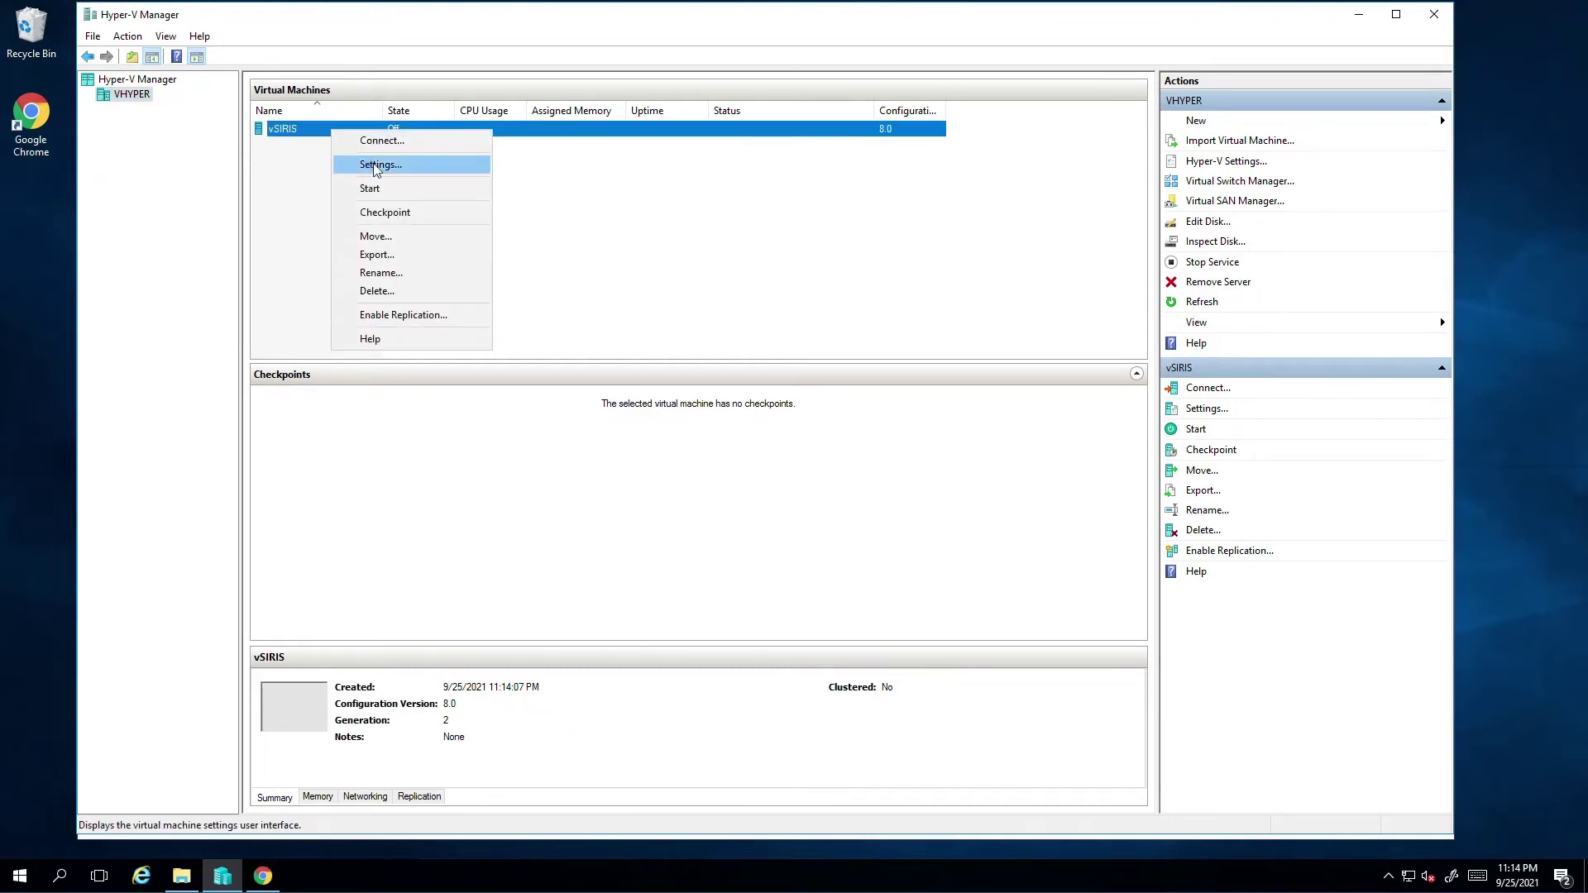
{"action": "left_click", "coordinate": [397, 168]}
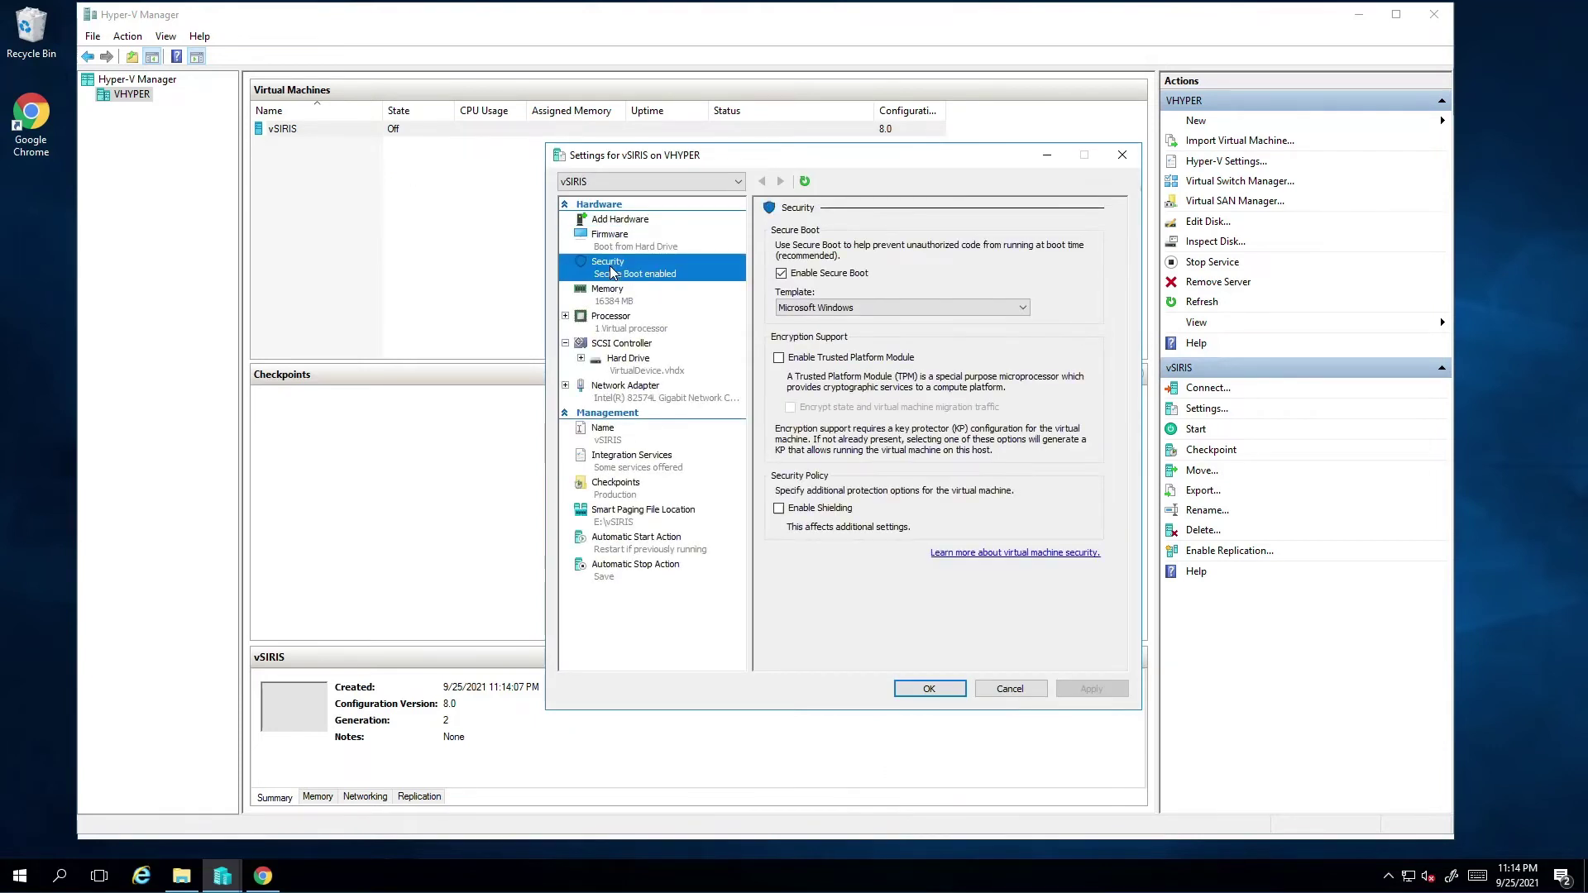
{"action": "left_click", "coordinate": [814, 274]}
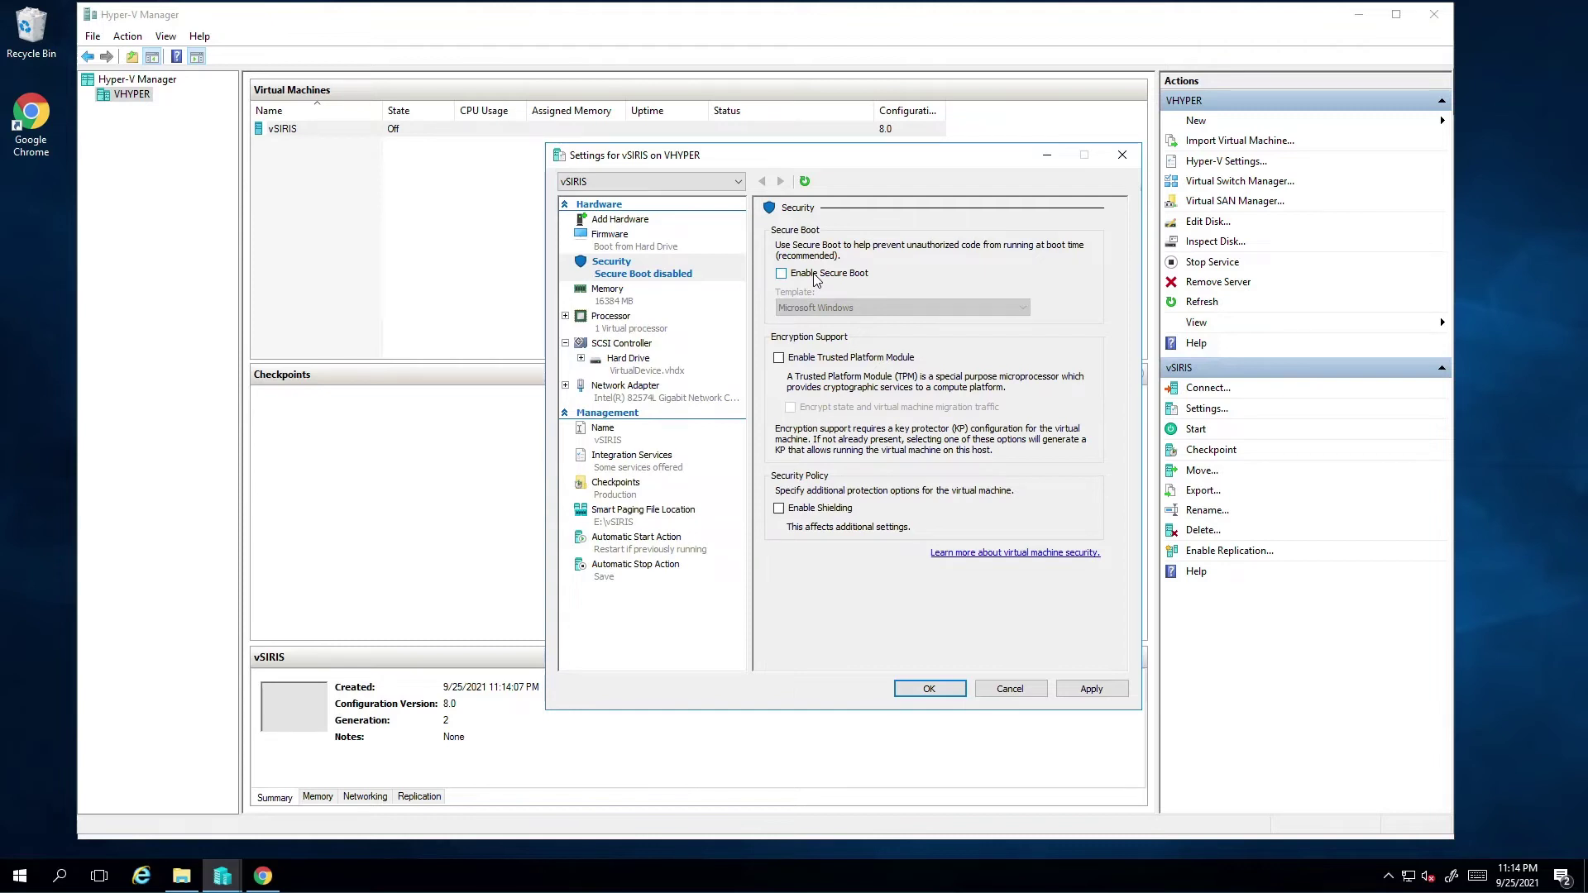
{"action": "left_click", "coordinate": [1091, 689]}
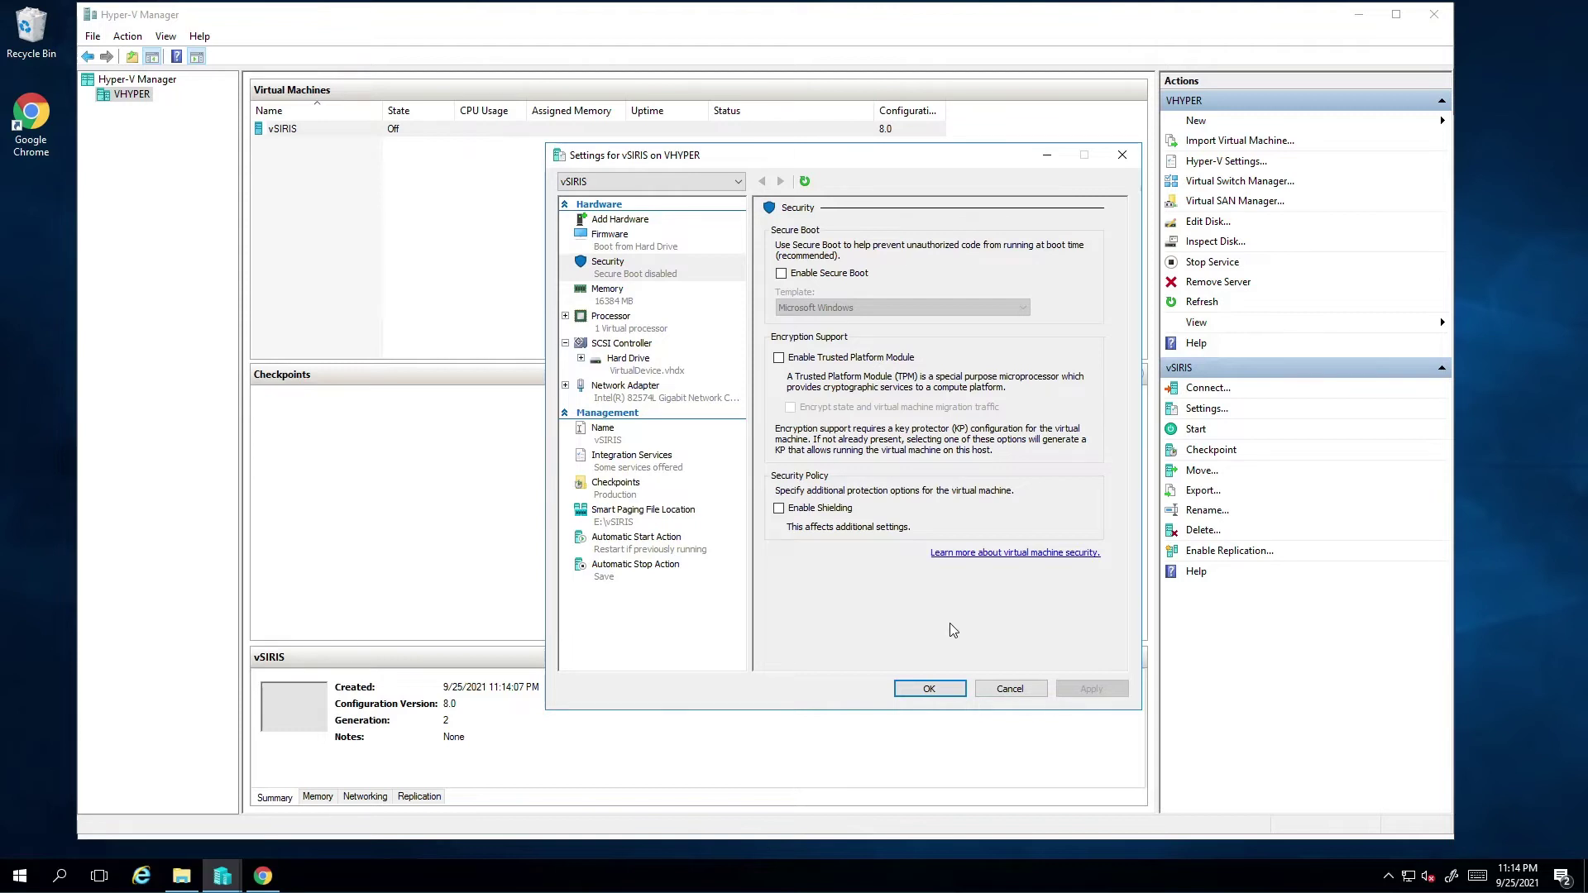
Set vSIRIS to 4 virtual processors and apply
{"action": "left_click", "coordinate": [620, 329]}
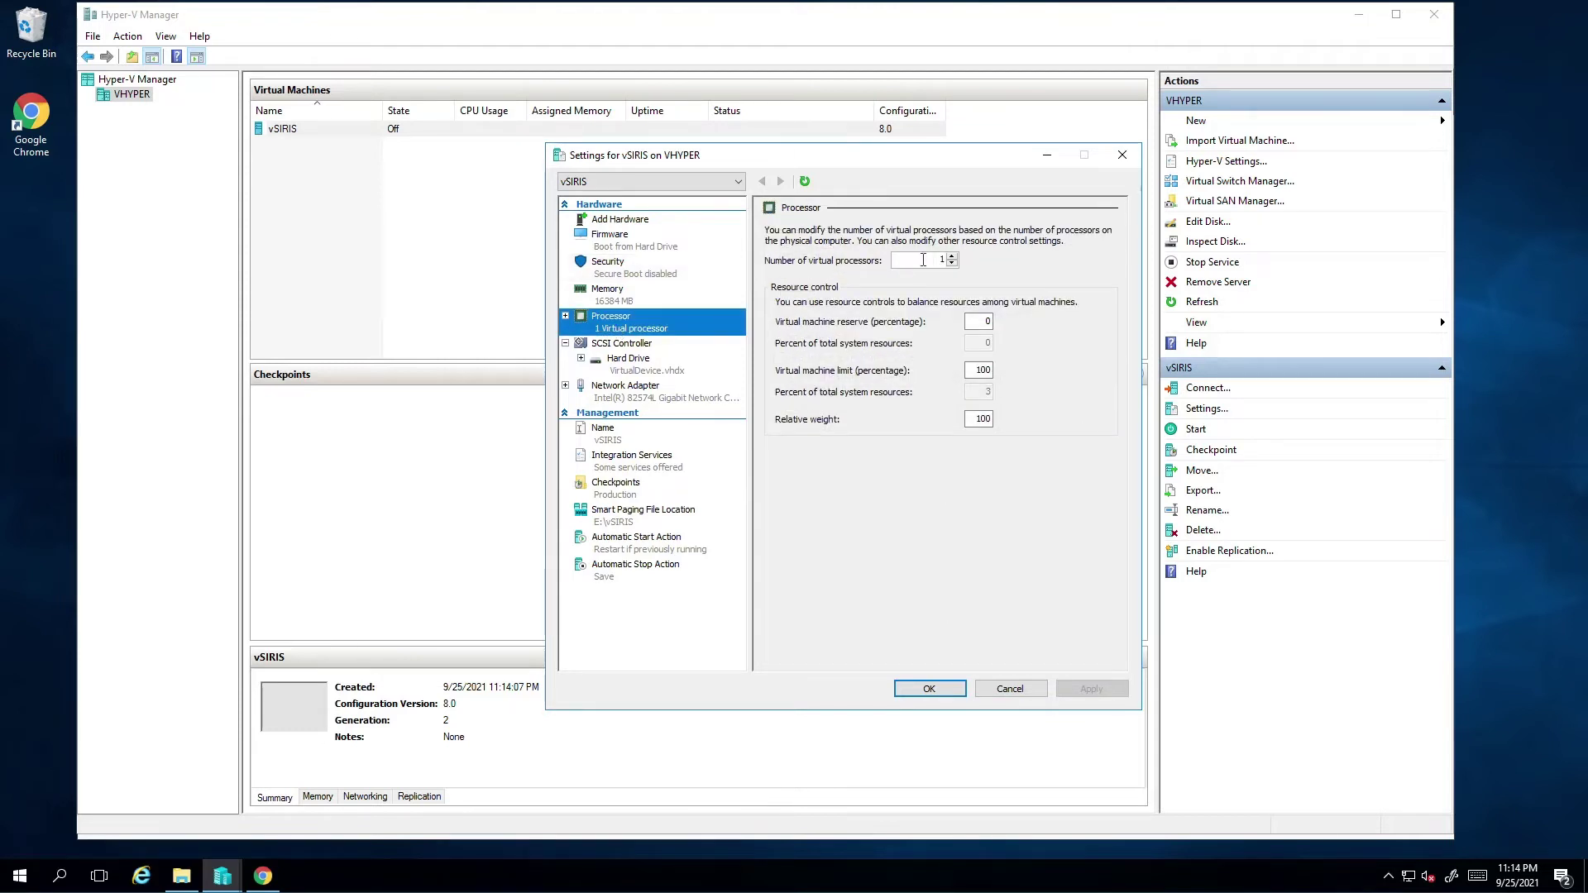
{"action": "double_click", "coordinate": [923, 260]}
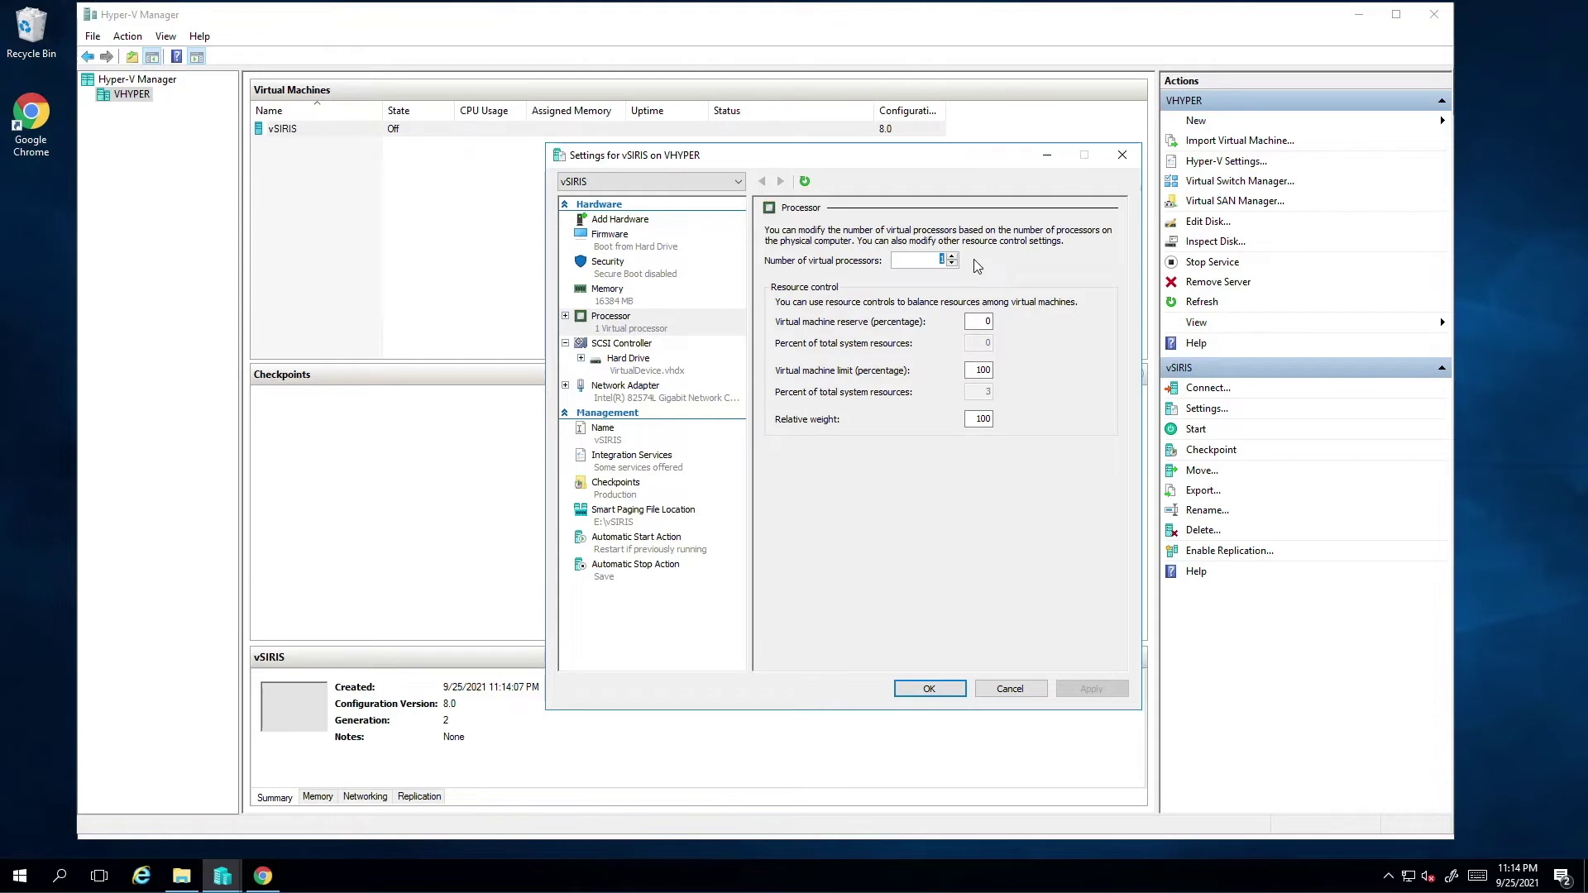
{"action": "type", "text": "4"}
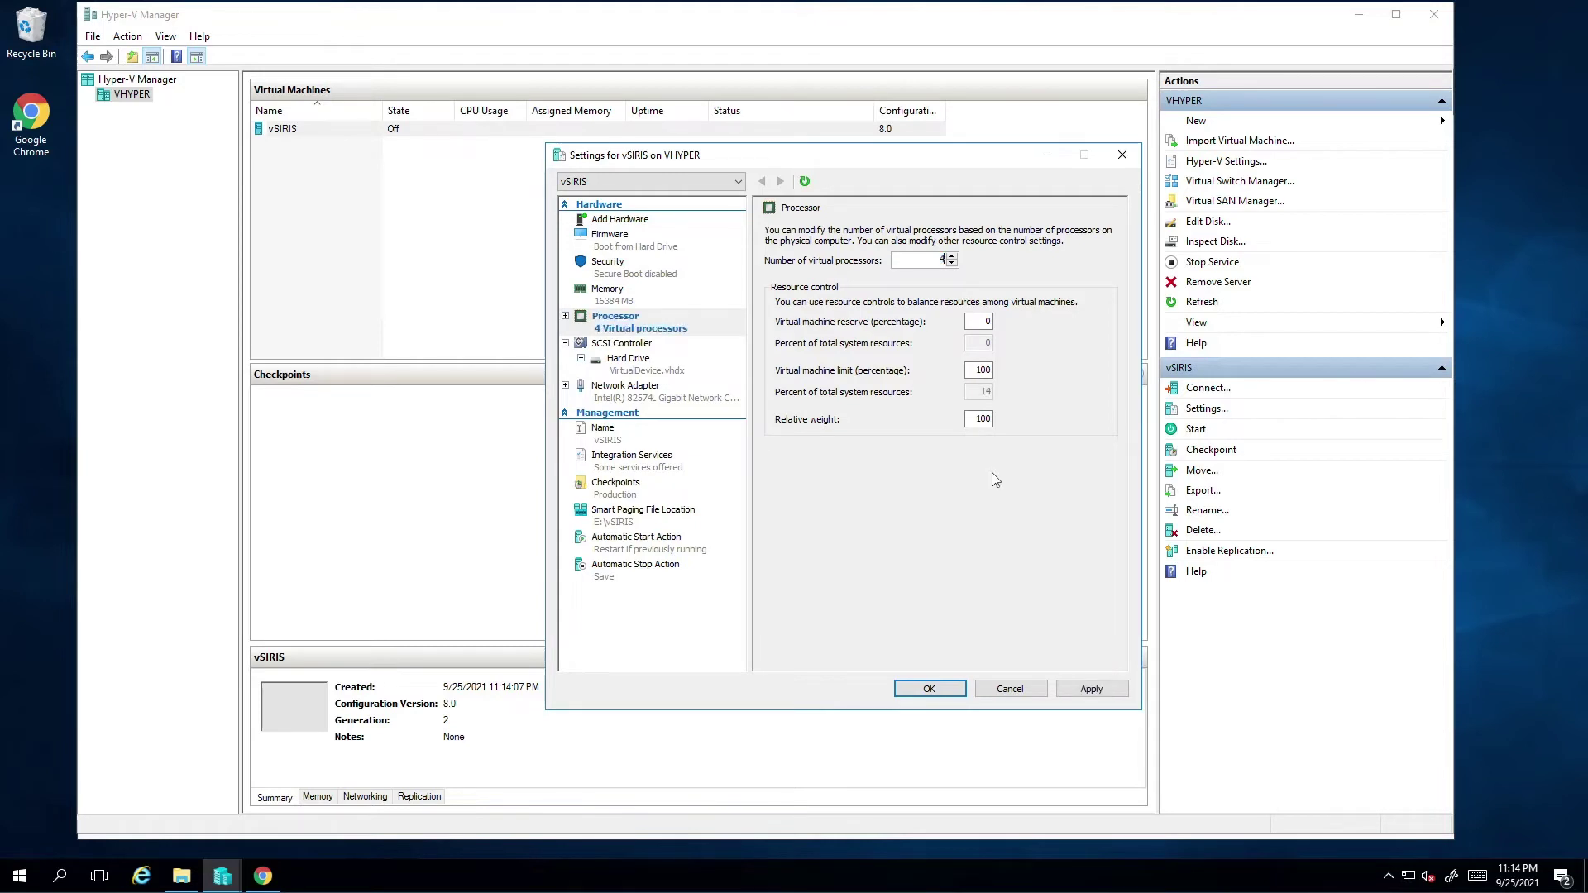
{"action": "left_click", "coordinate": [1094, 688]}
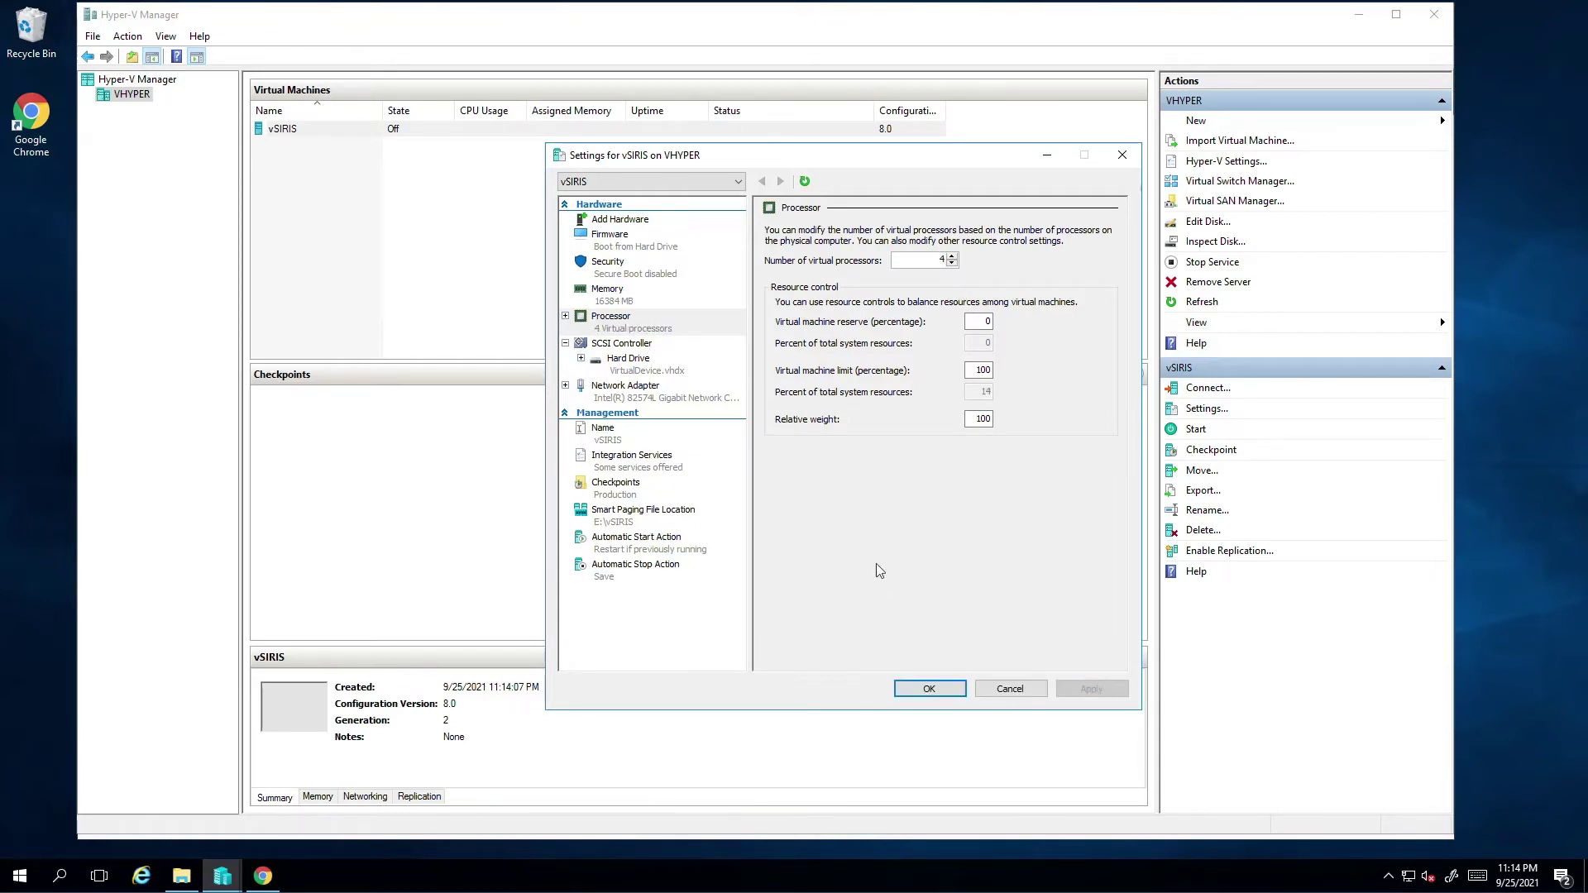
Add a new fixed-size SCSI hard disk, naming it and placing it in E:\vSIRIS\Virtual Machines
{"action": "left_click", "coordinate": [633, 346]}
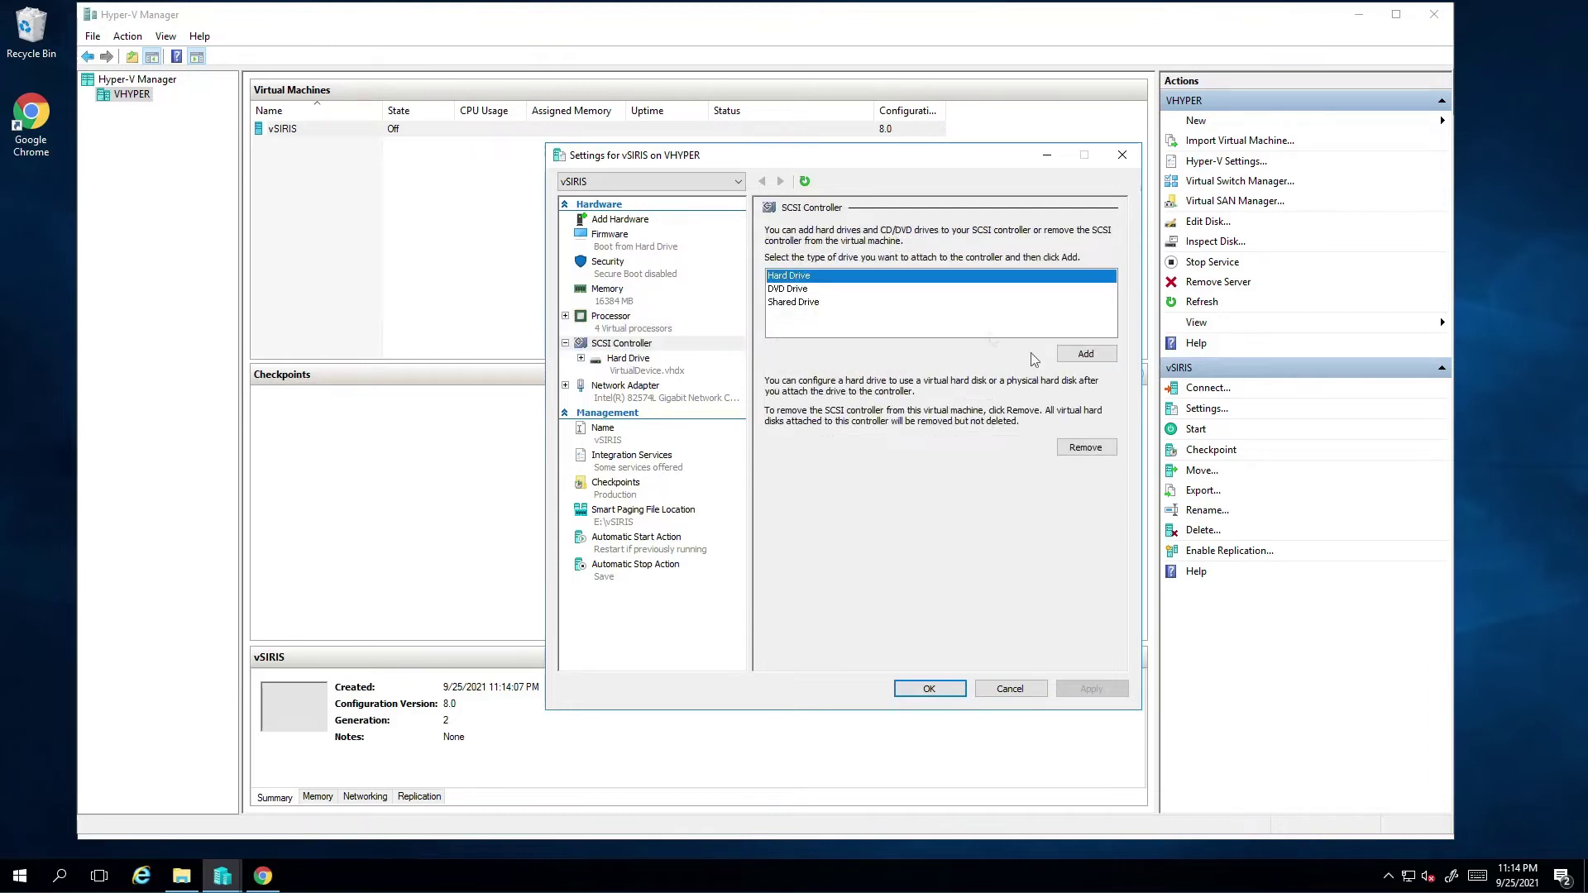
{"action": "left_click", "coordinate": [1086, 354]}
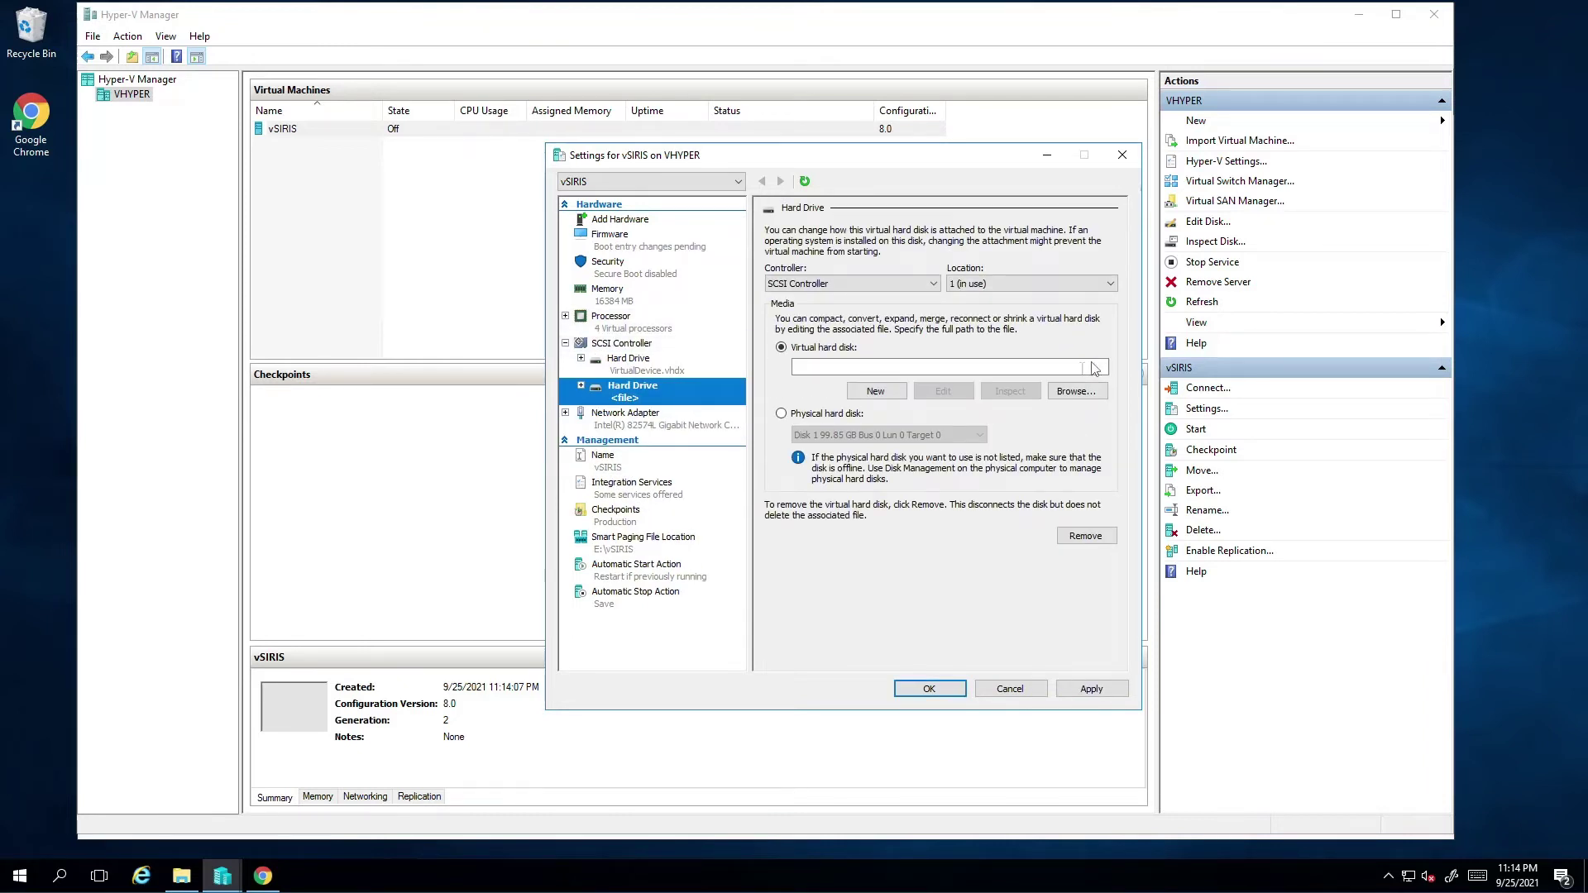
{"action": "left_click", "coordinate": [888, 393]}
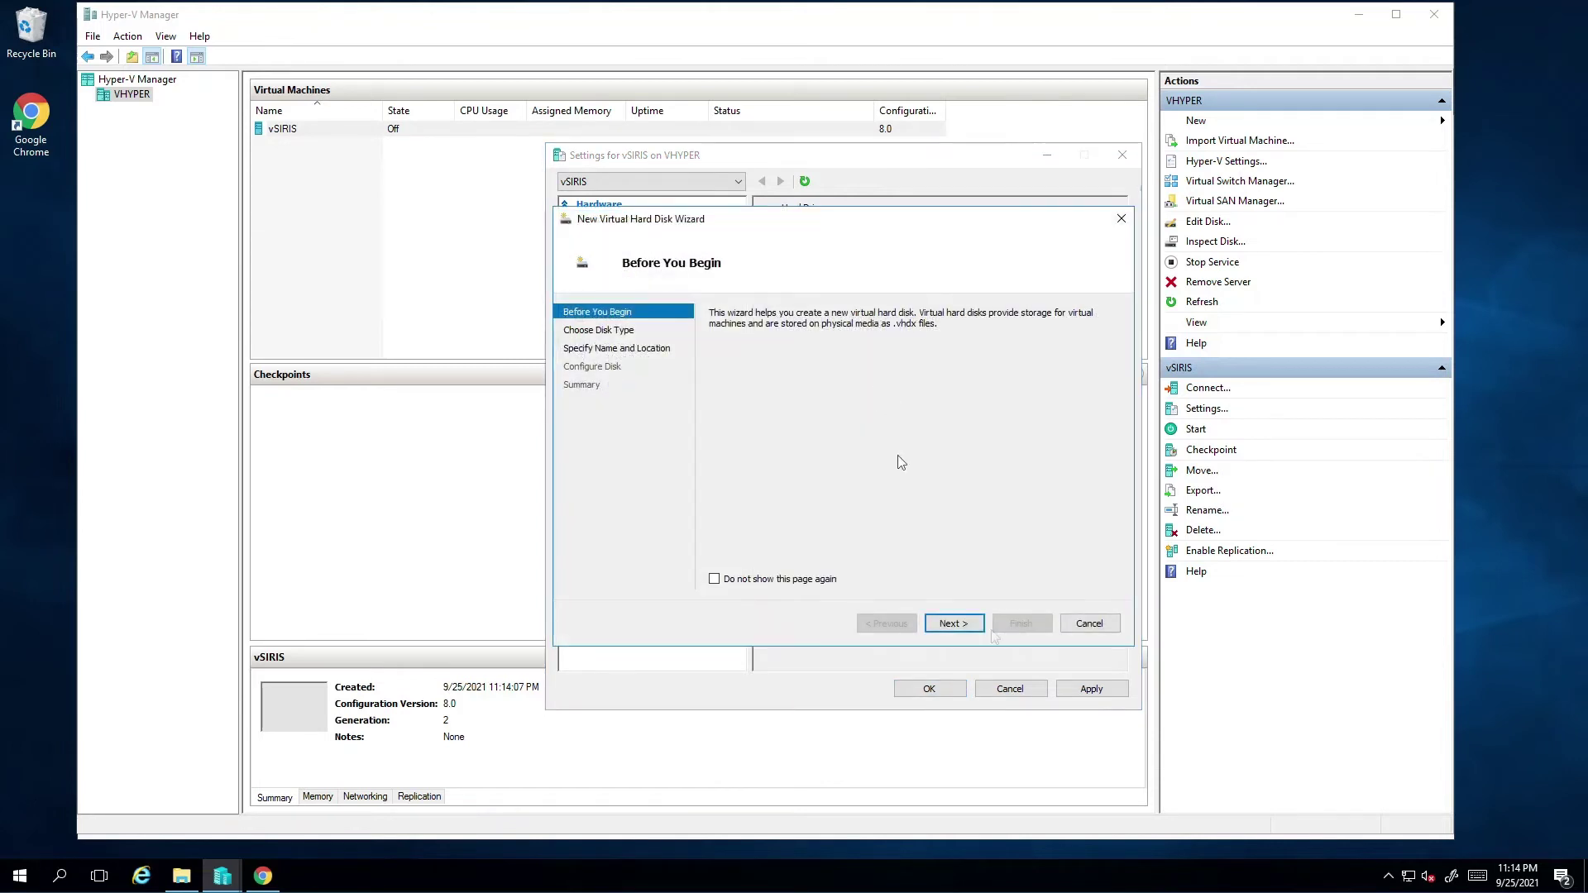
{"action": "left_click", "coordinate": [972, 634]}
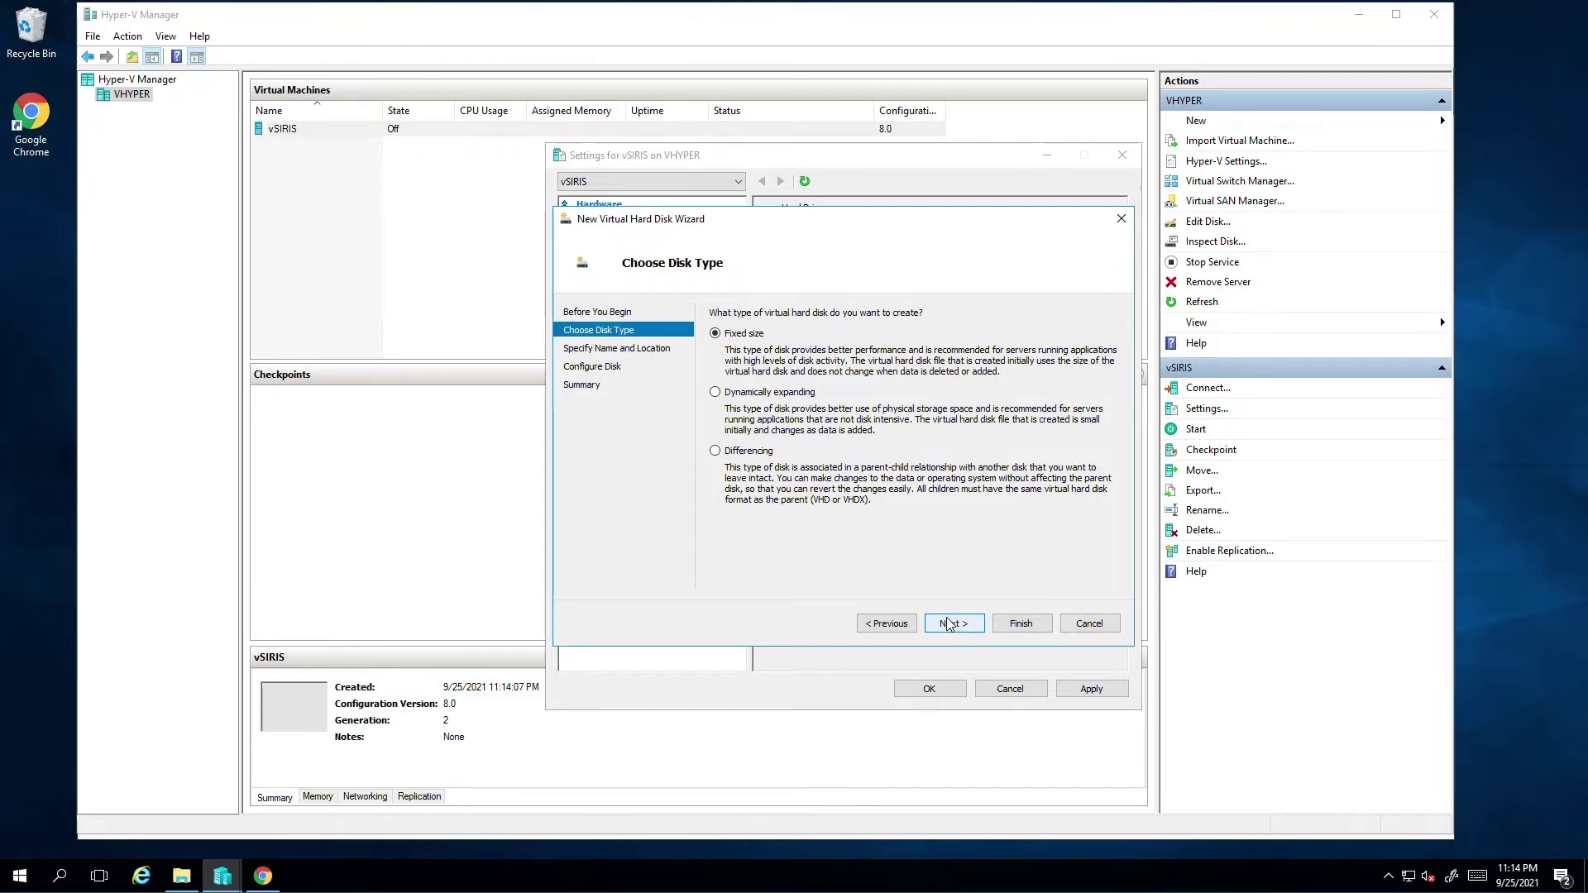
{"action": "left_click", "coordinate": [950, 623]}
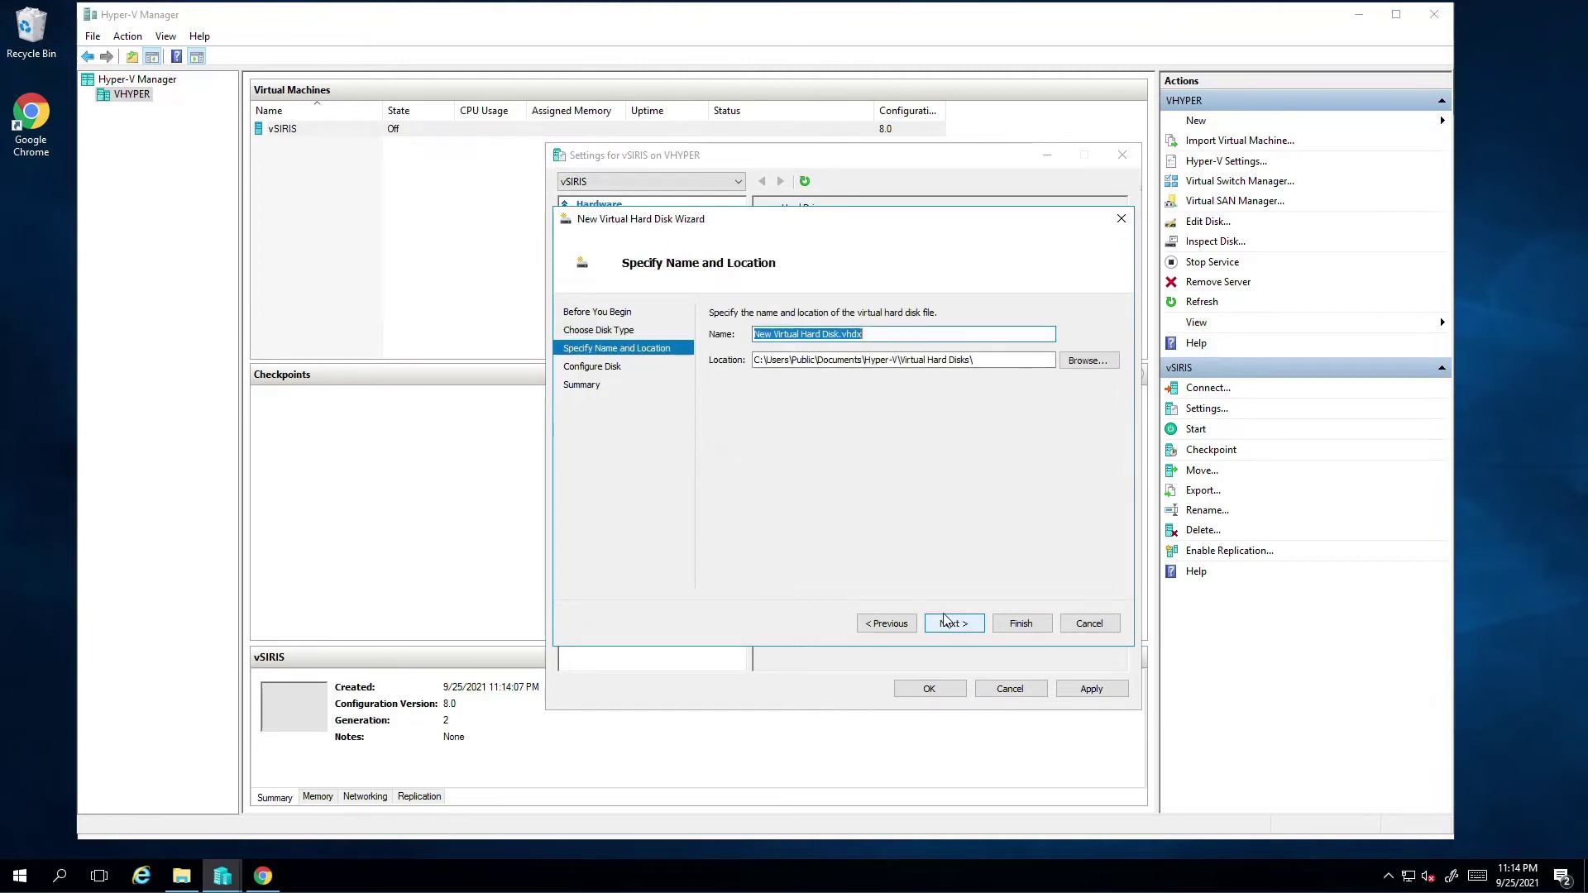
{"action": "type", "text": "vSIRIS"}
{"action": "type", "text": "_OS.vhdx"}
{"action": "left_click", "coordinate": [1089, 361]}
{"action": "left_click", "coordinate": [1066, 601]}
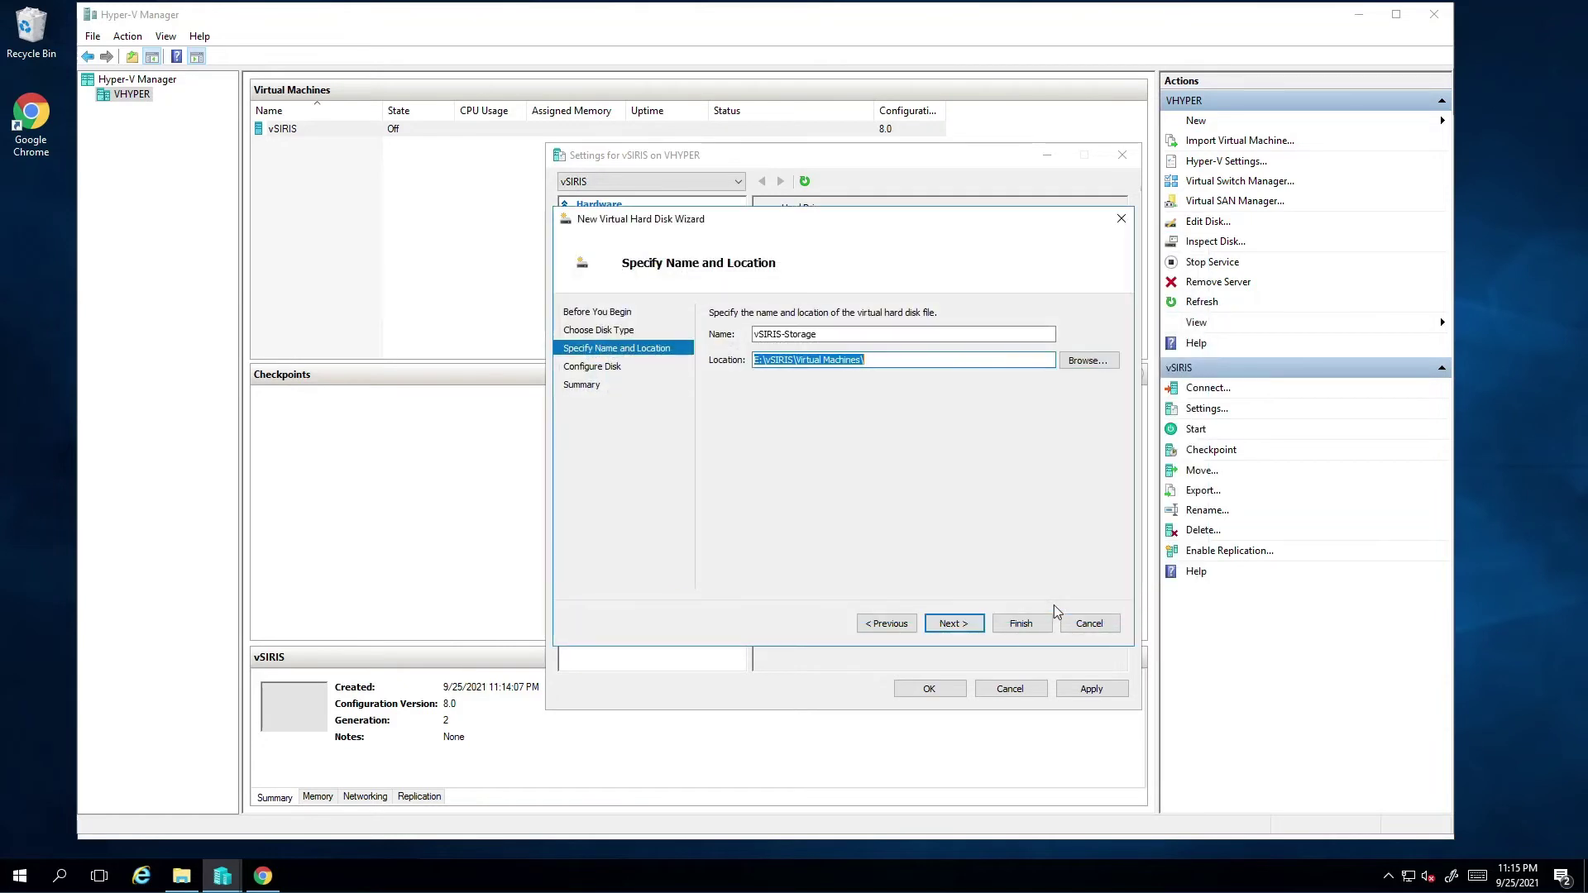
Set the new disk size to 1024 GB and create it
{"action": "left_click", "coordinate": [955, 623]}
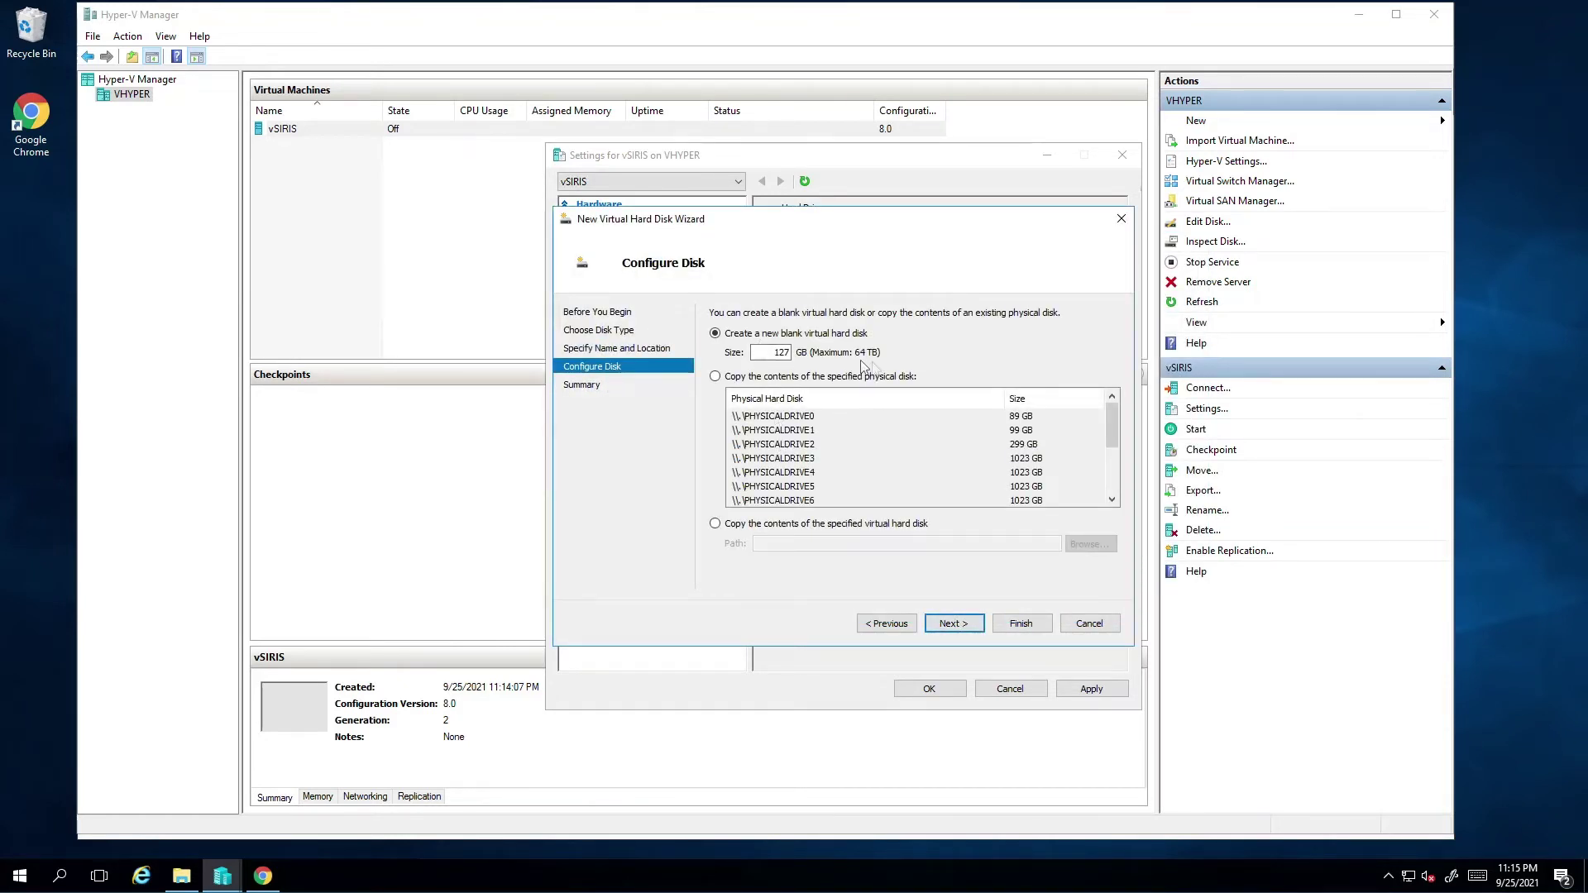
{"action": "double_click", "coordinate": [781, 352]}
{"action": "type", "text": "1024"}
{"action": "left_click", "coordinate": [956, 624]}
{"action": "left_click", "coordinate": [1003, 625]}
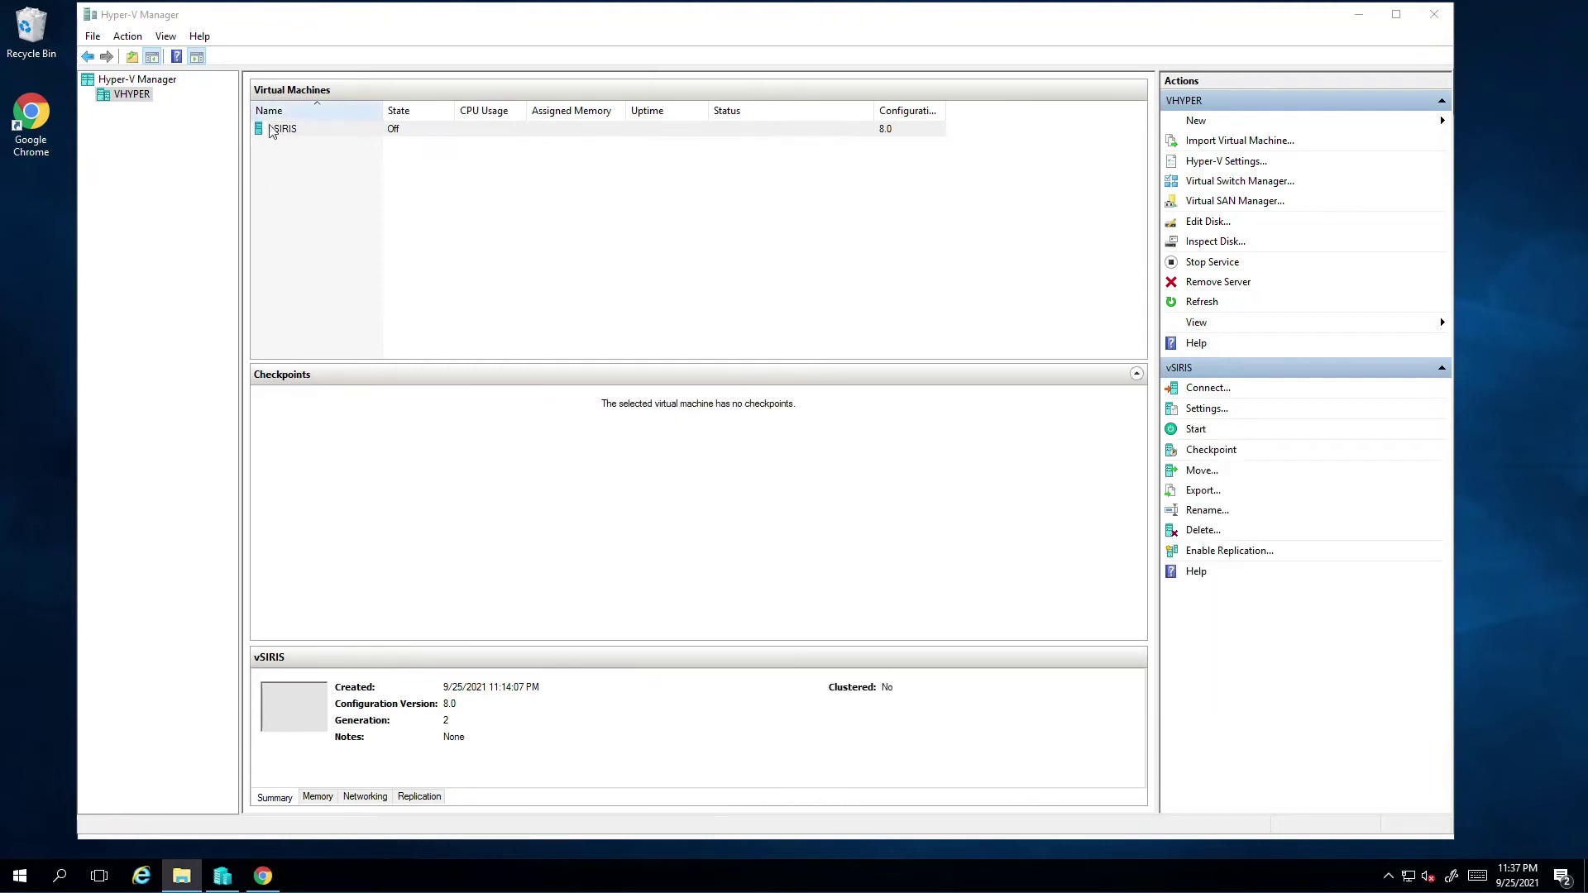
{"action": "right_click", "coordinate": [286, 130]}
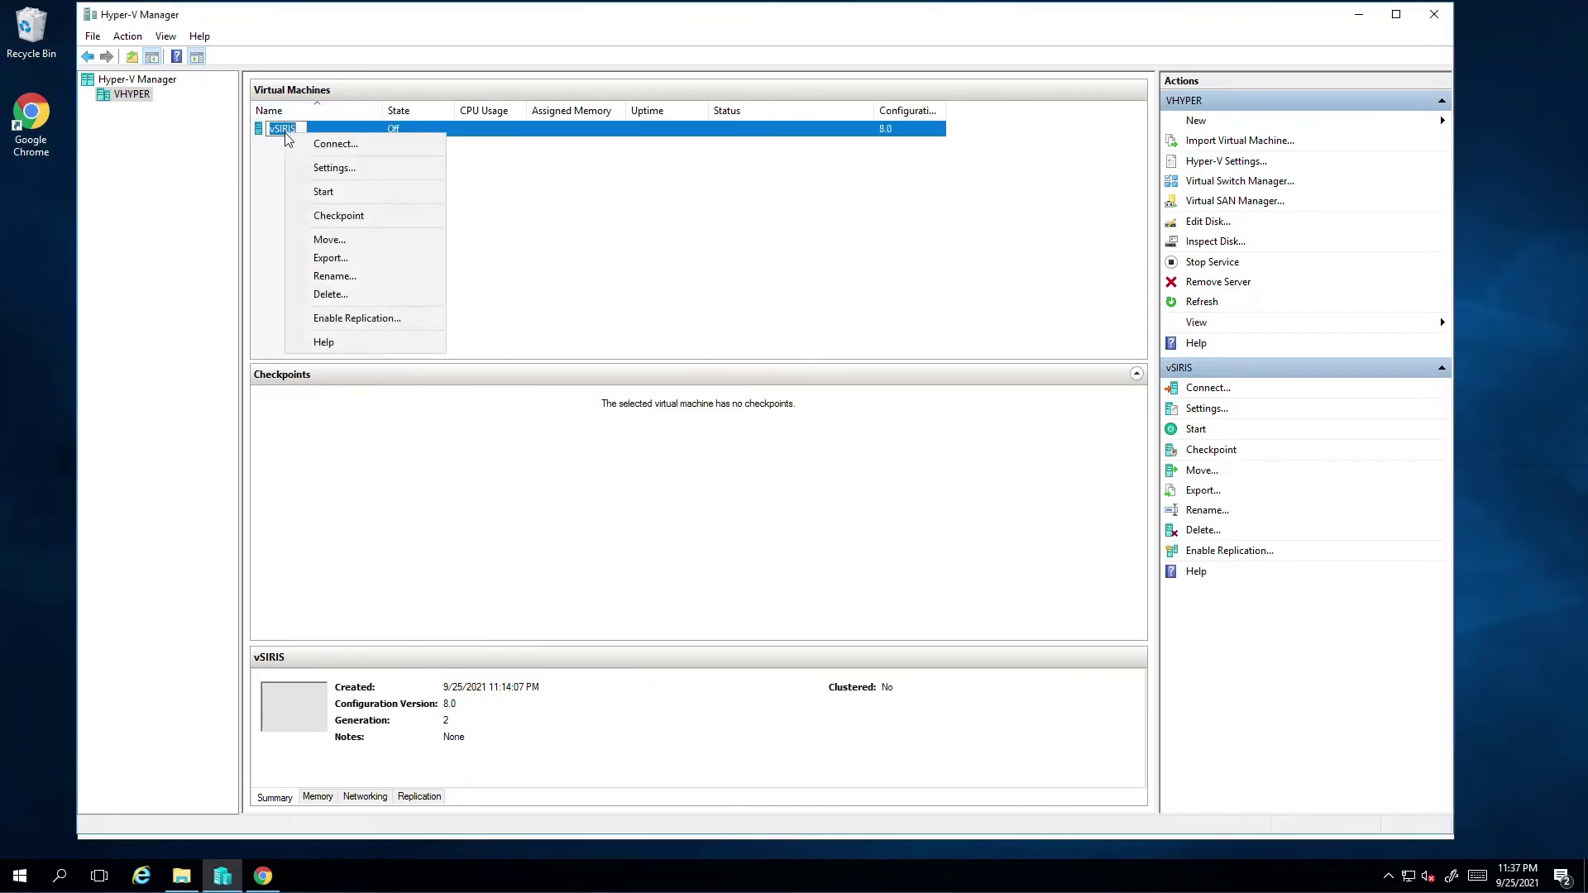
Connect to vSIRIS, start it, then enter 172.19.1.116 in the browser
{"action": "left_click", "coordinate": [315, 144]}
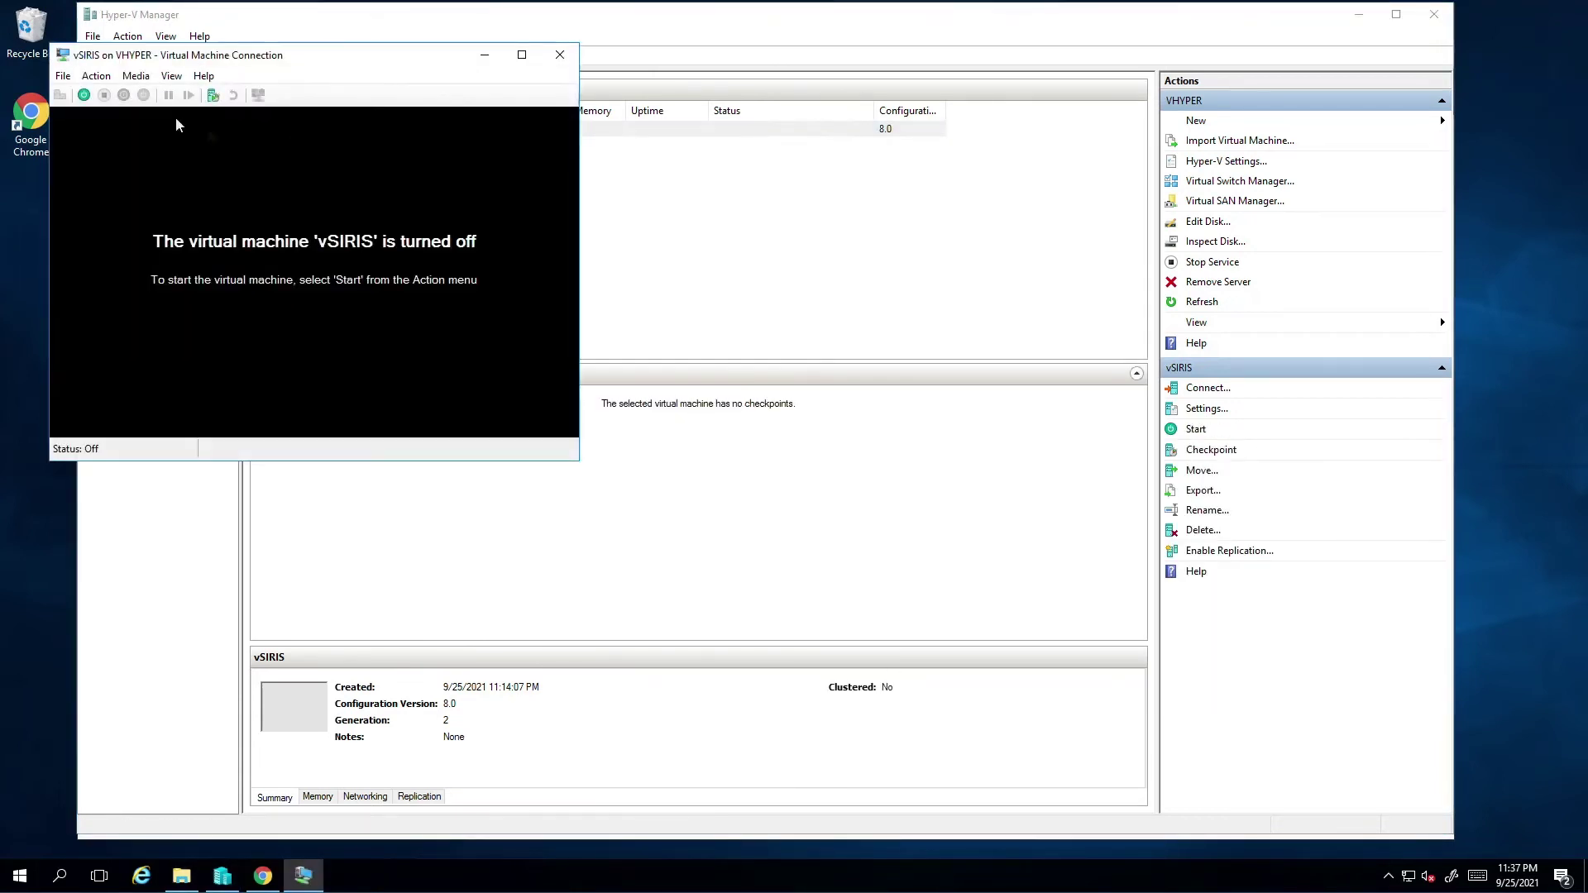
{"action": "left_click", "coordinate": [84, 94]}
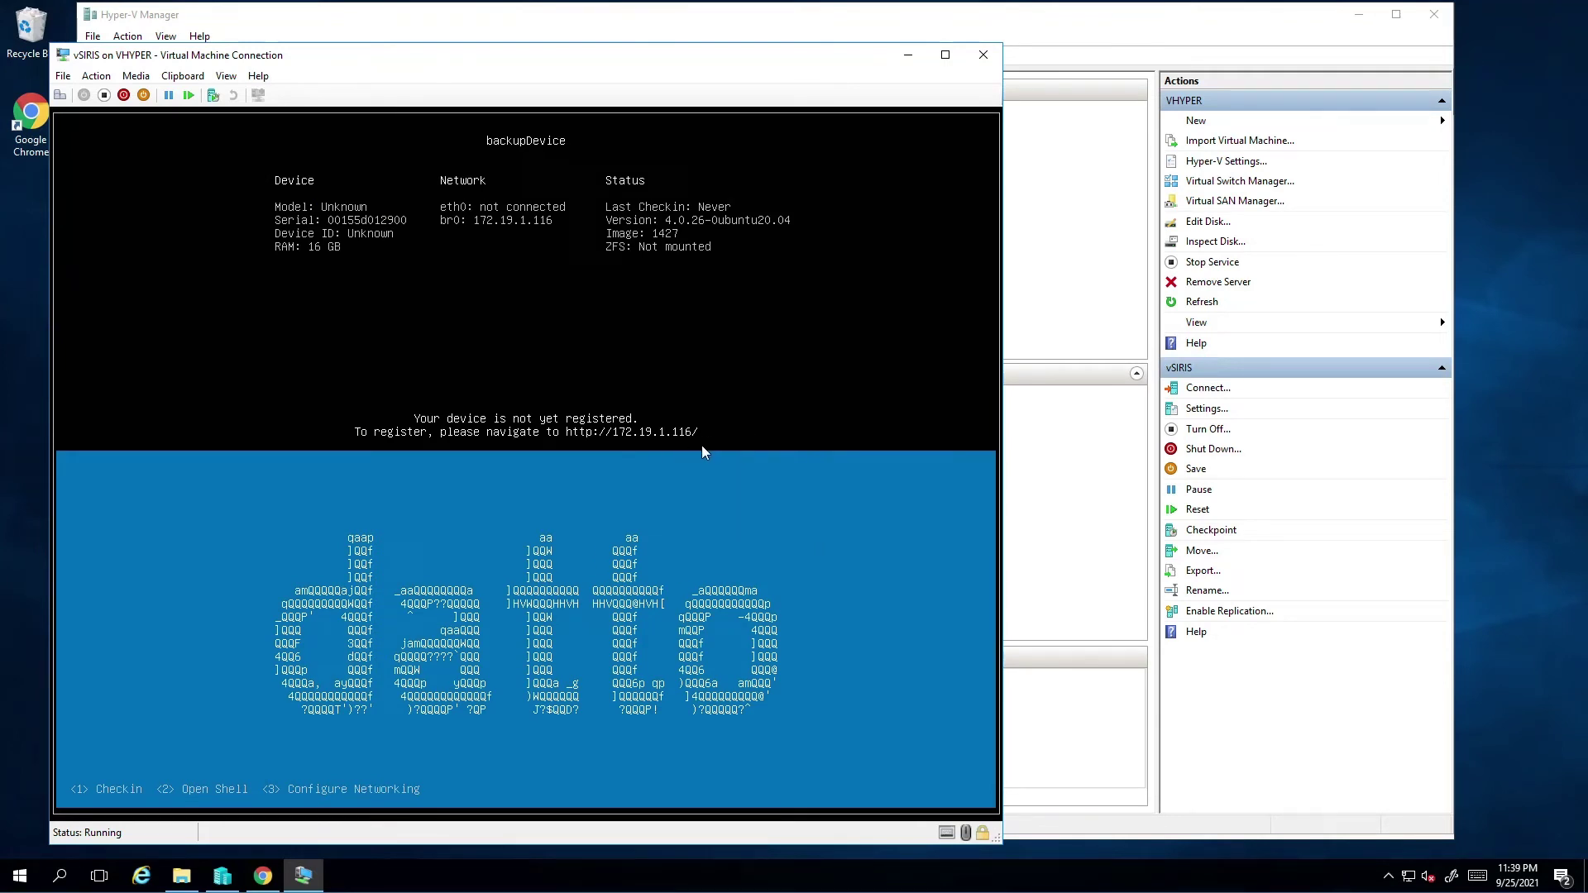
{"action": "key", "text": "alt+Tab"}
{"action": "type", "text": "172.19.1"}
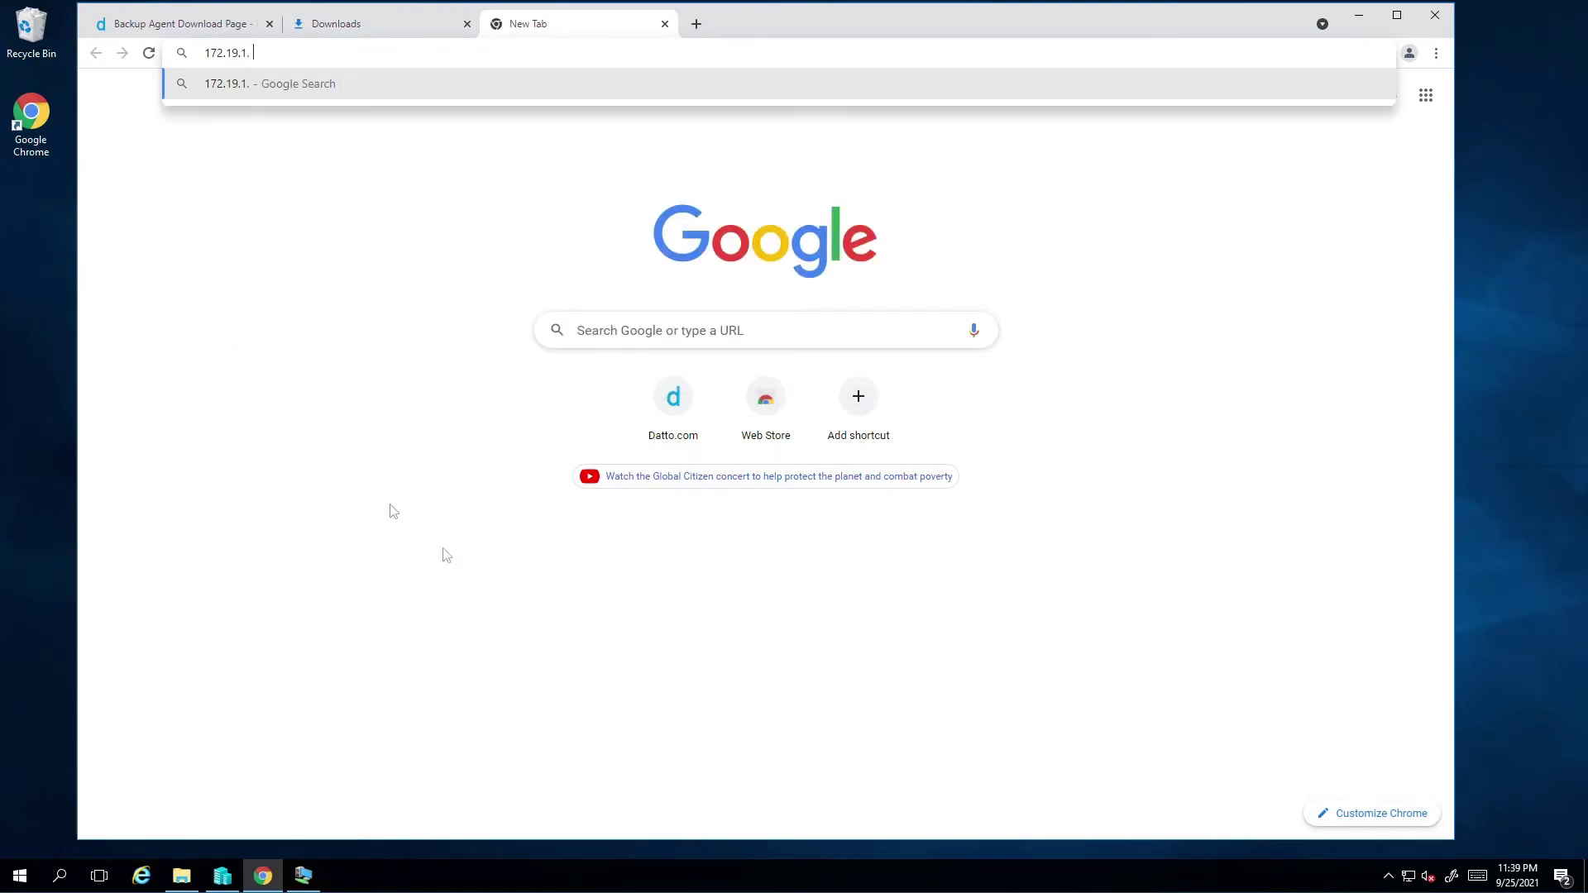
{"action": "type", "text": ".116"}
Load 172.19.1.116, validate the authorization code, and continue after the update completes
{"action": "key", "text": "Return"}
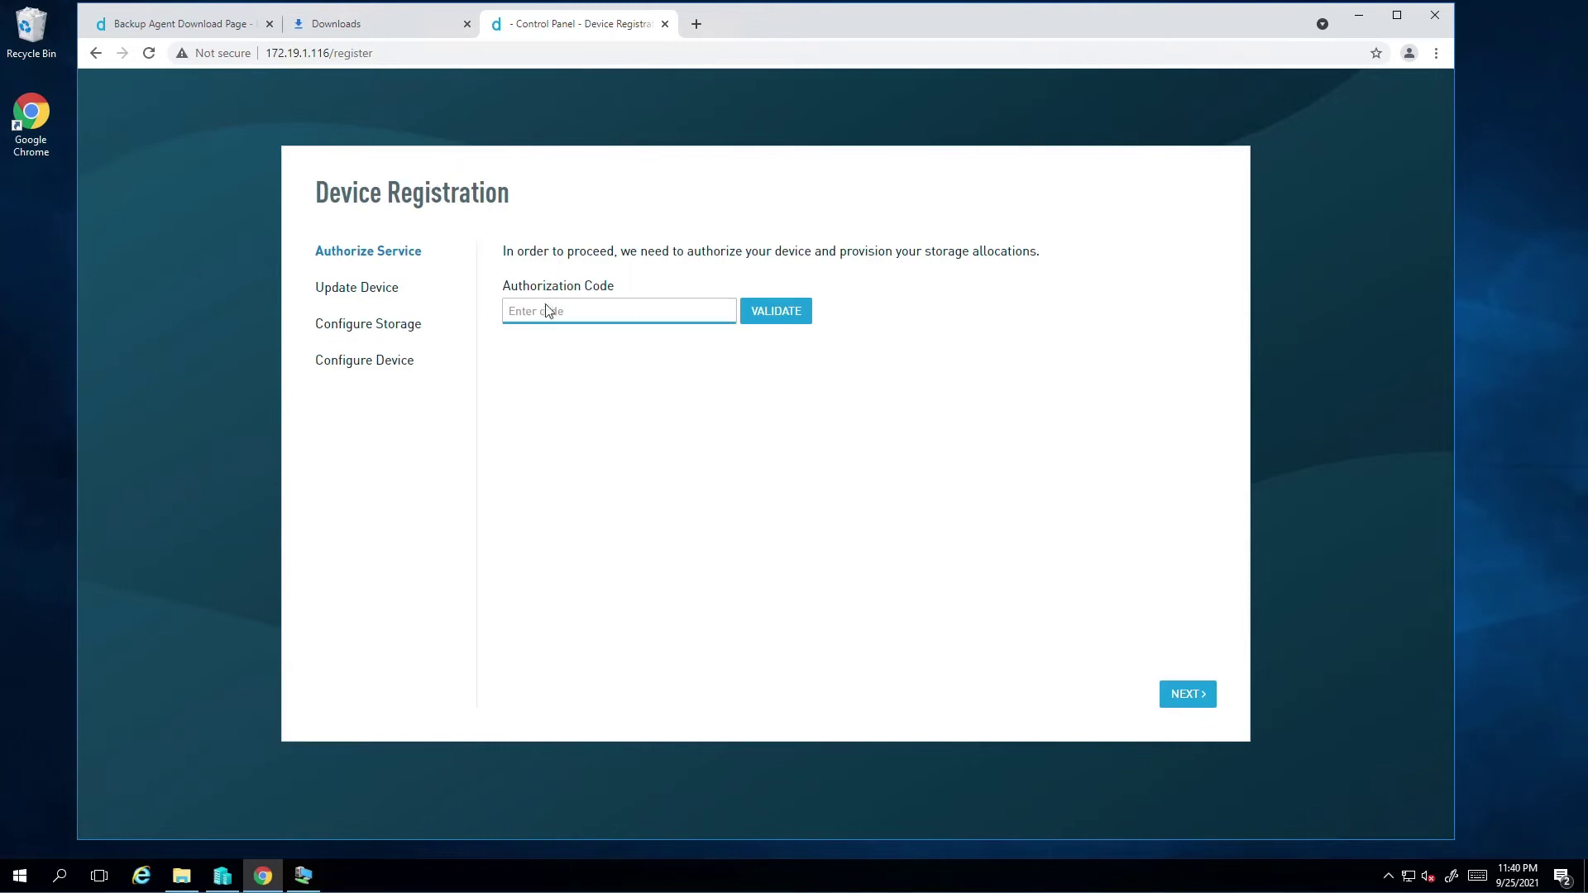
{"action": "type", "text": "cd"}
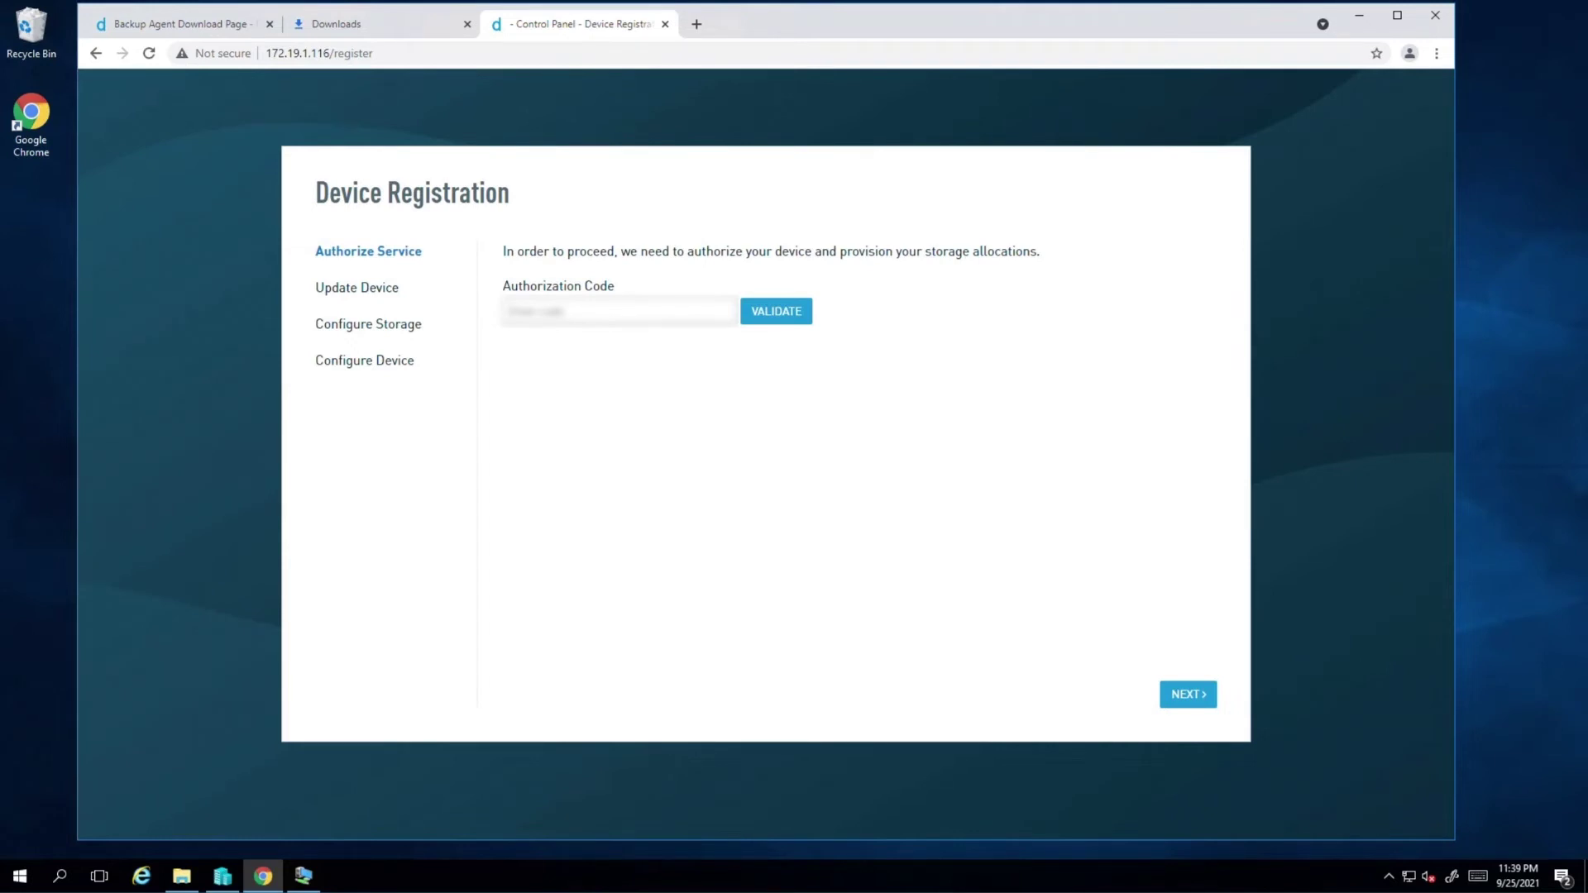
{"action": "left_click", "coordinate": [1188, 695]}
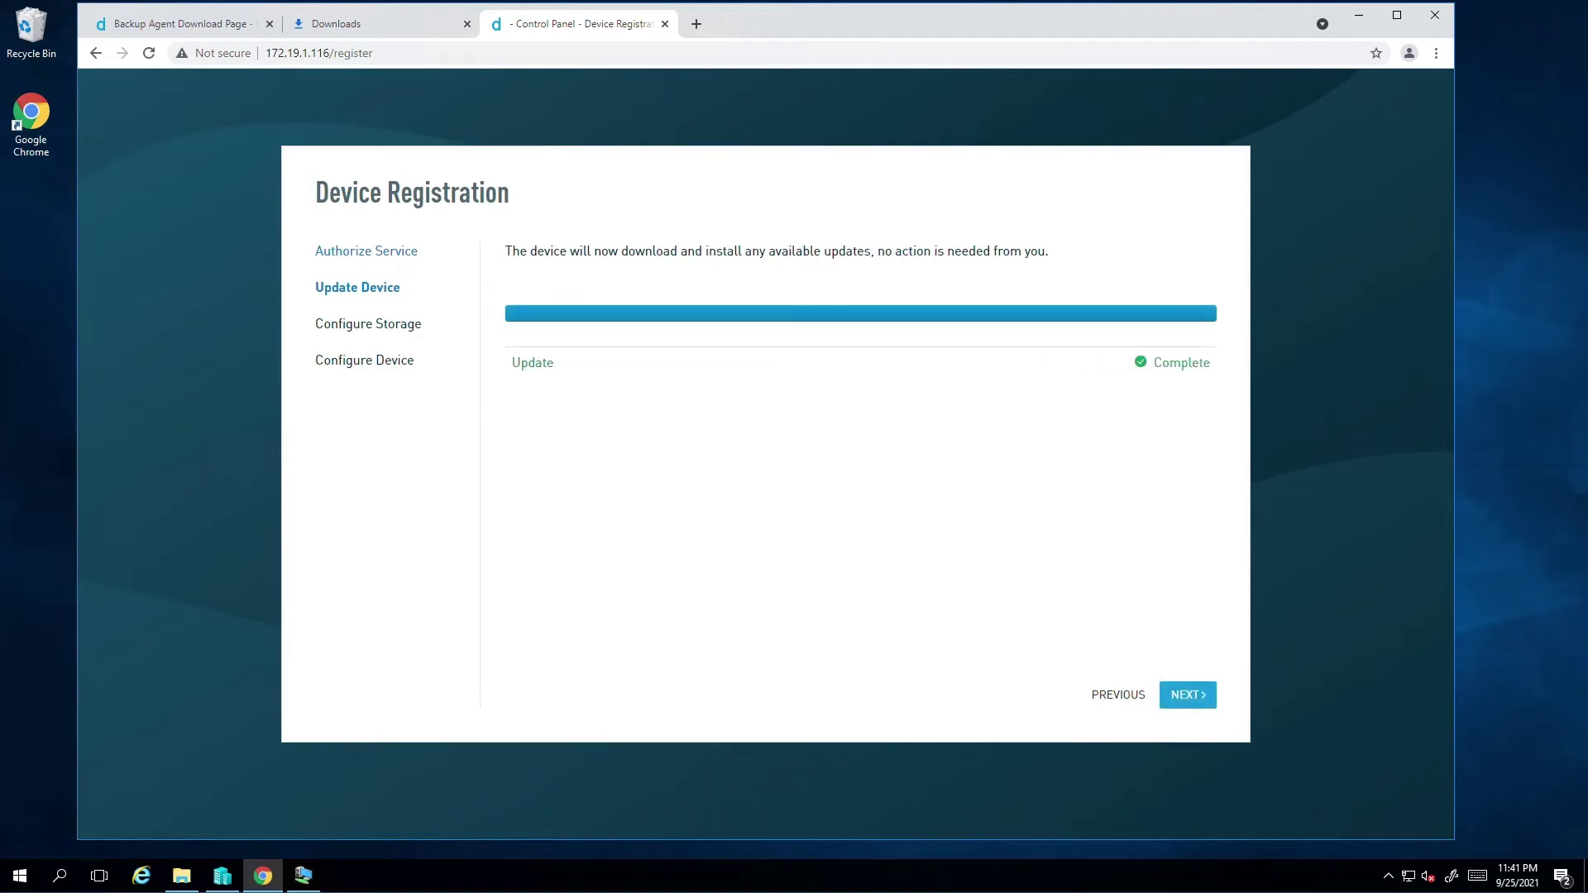
{"action": "left_click", "coordinate": [1204, 695]}
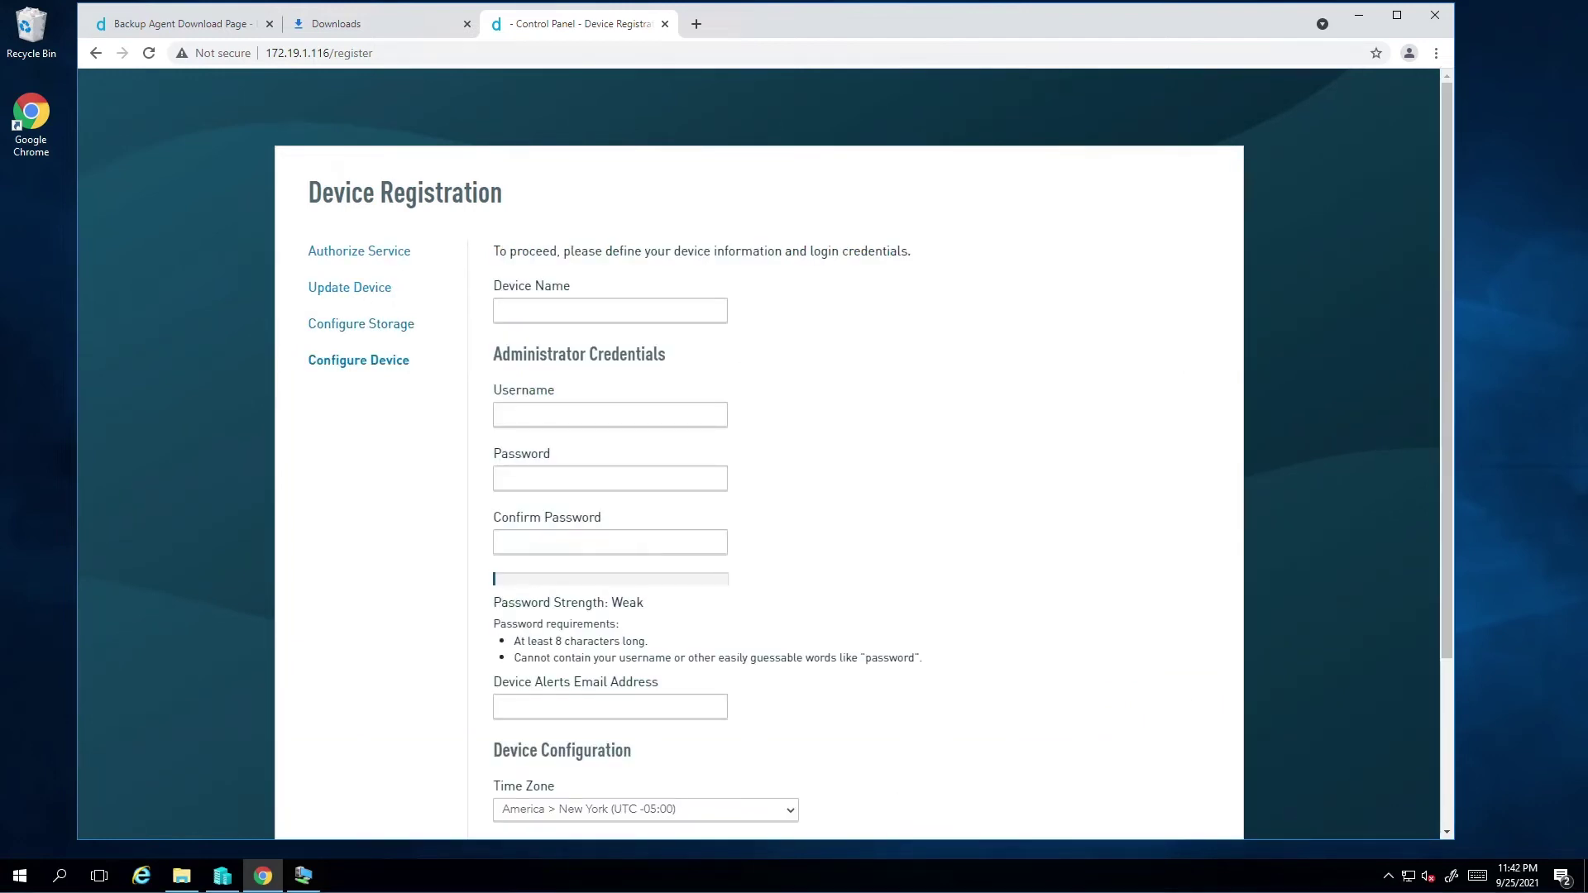
Name the device virtual-test and enter the admin username, password and alerts e-mail
{"action": "left_click", "coordinate": [708, 317]}
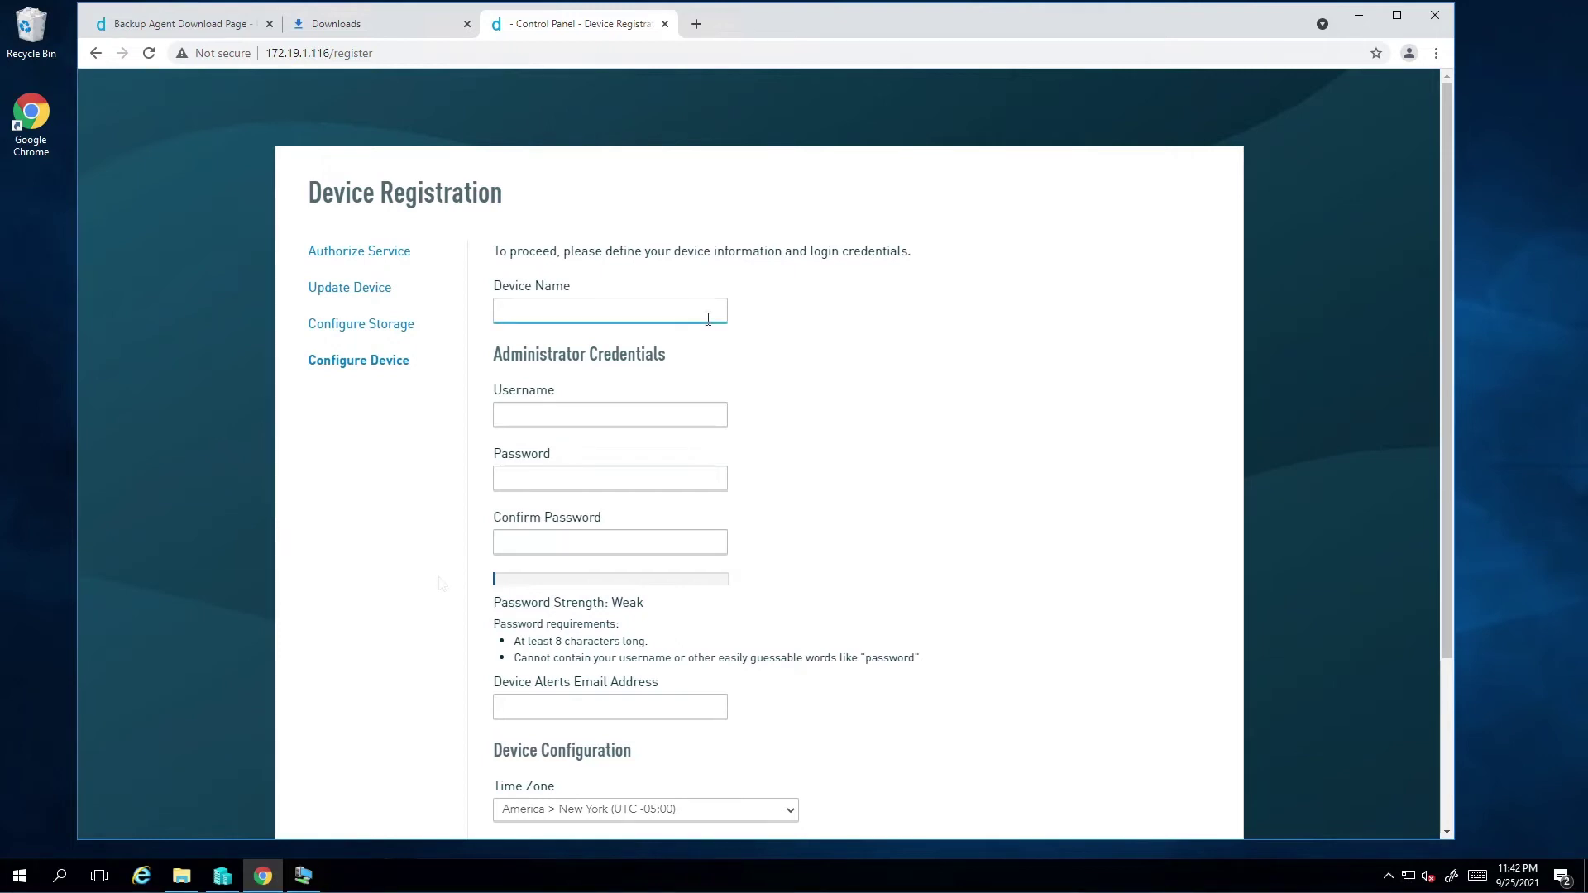
{"action": "type", "text": "virtual-test"}
{"action": "key", "text": "Tab"}
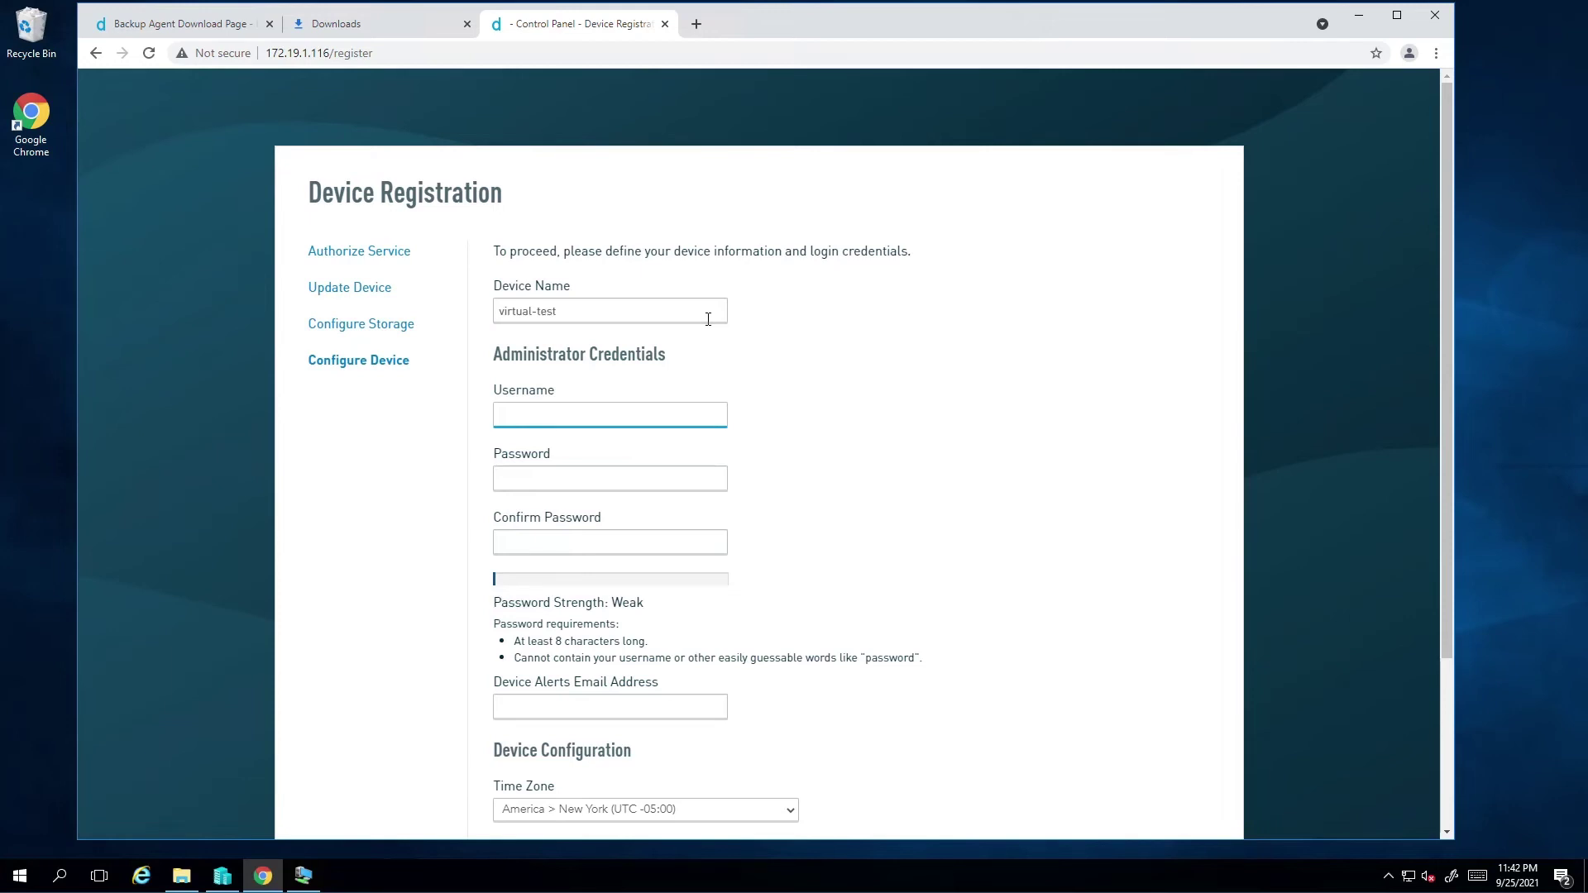
{"action": "type", "text": "tulsie********"}
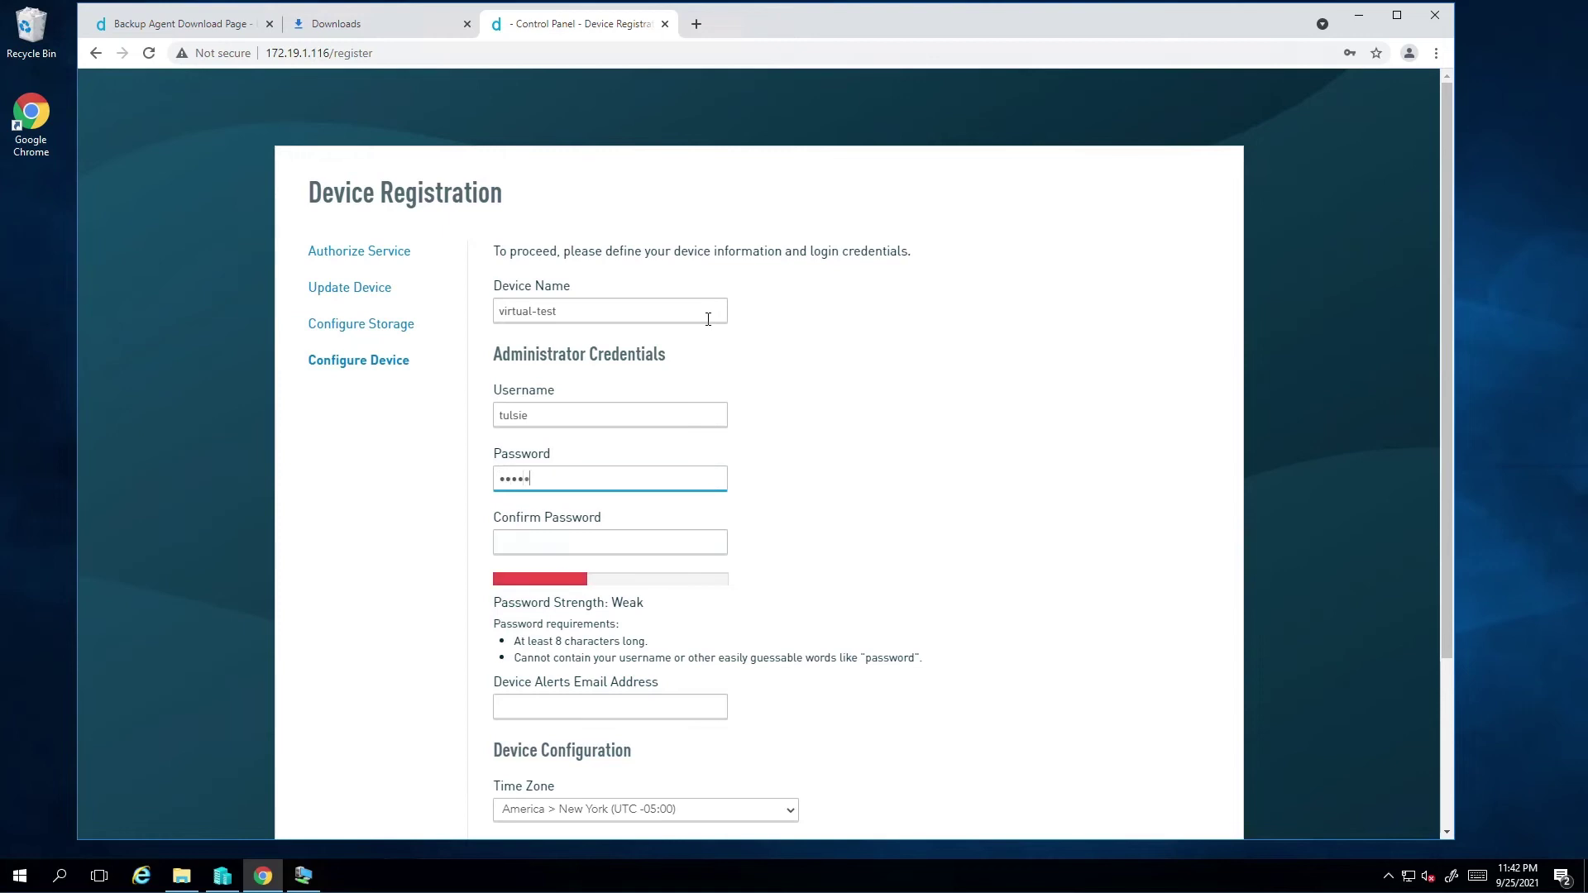
{"action": "key", "text": "Tab"}
{"action": "type", "text": "********"}
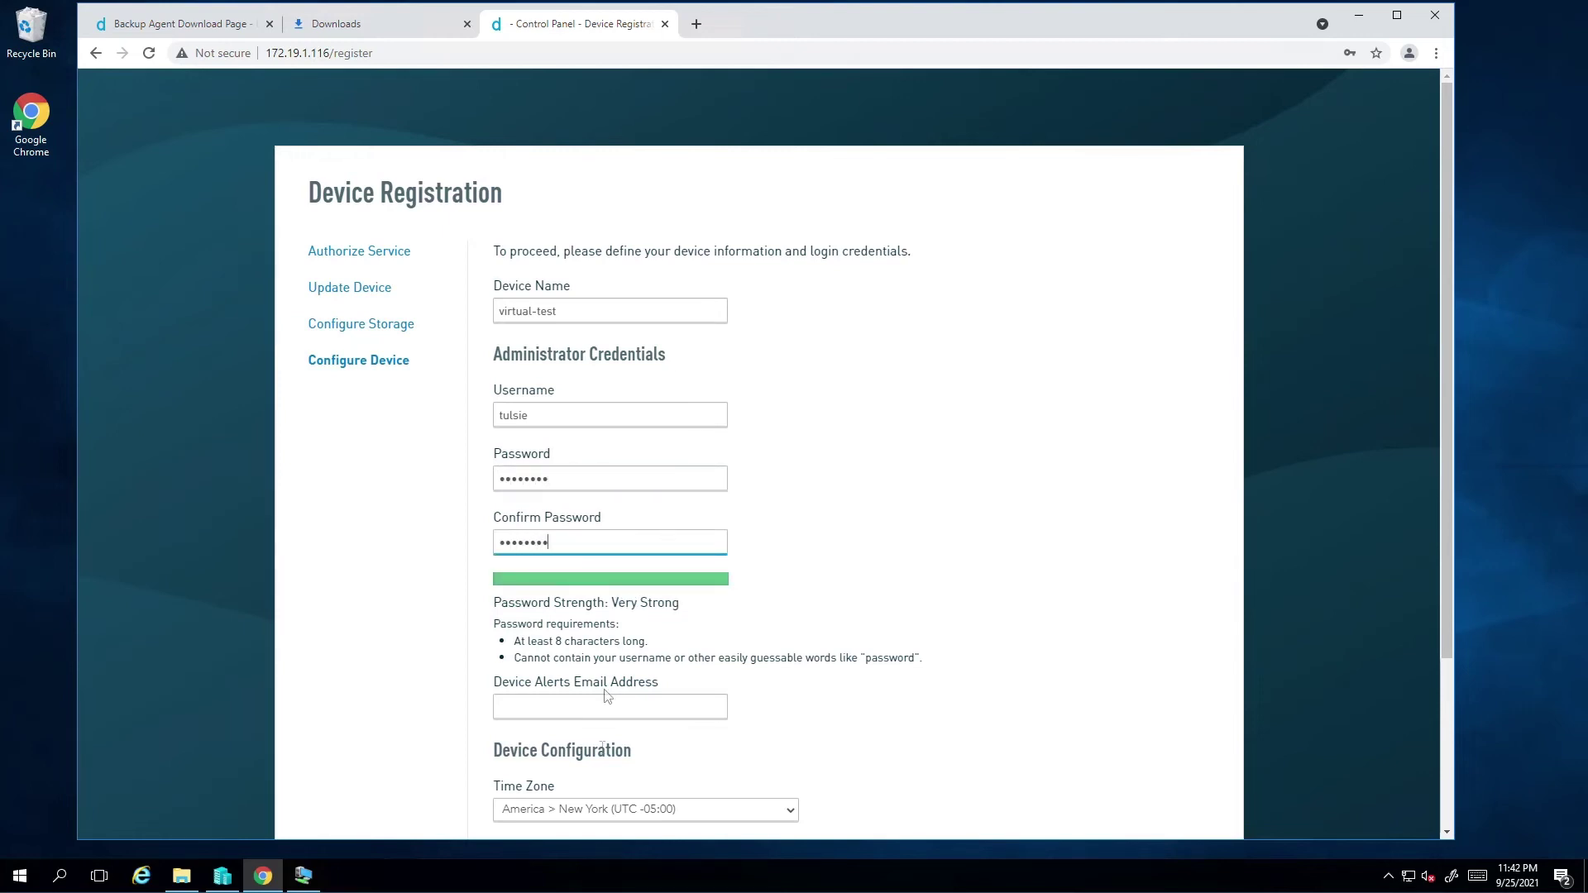
{"action": "left_click", "coordinate": [618, 713]}
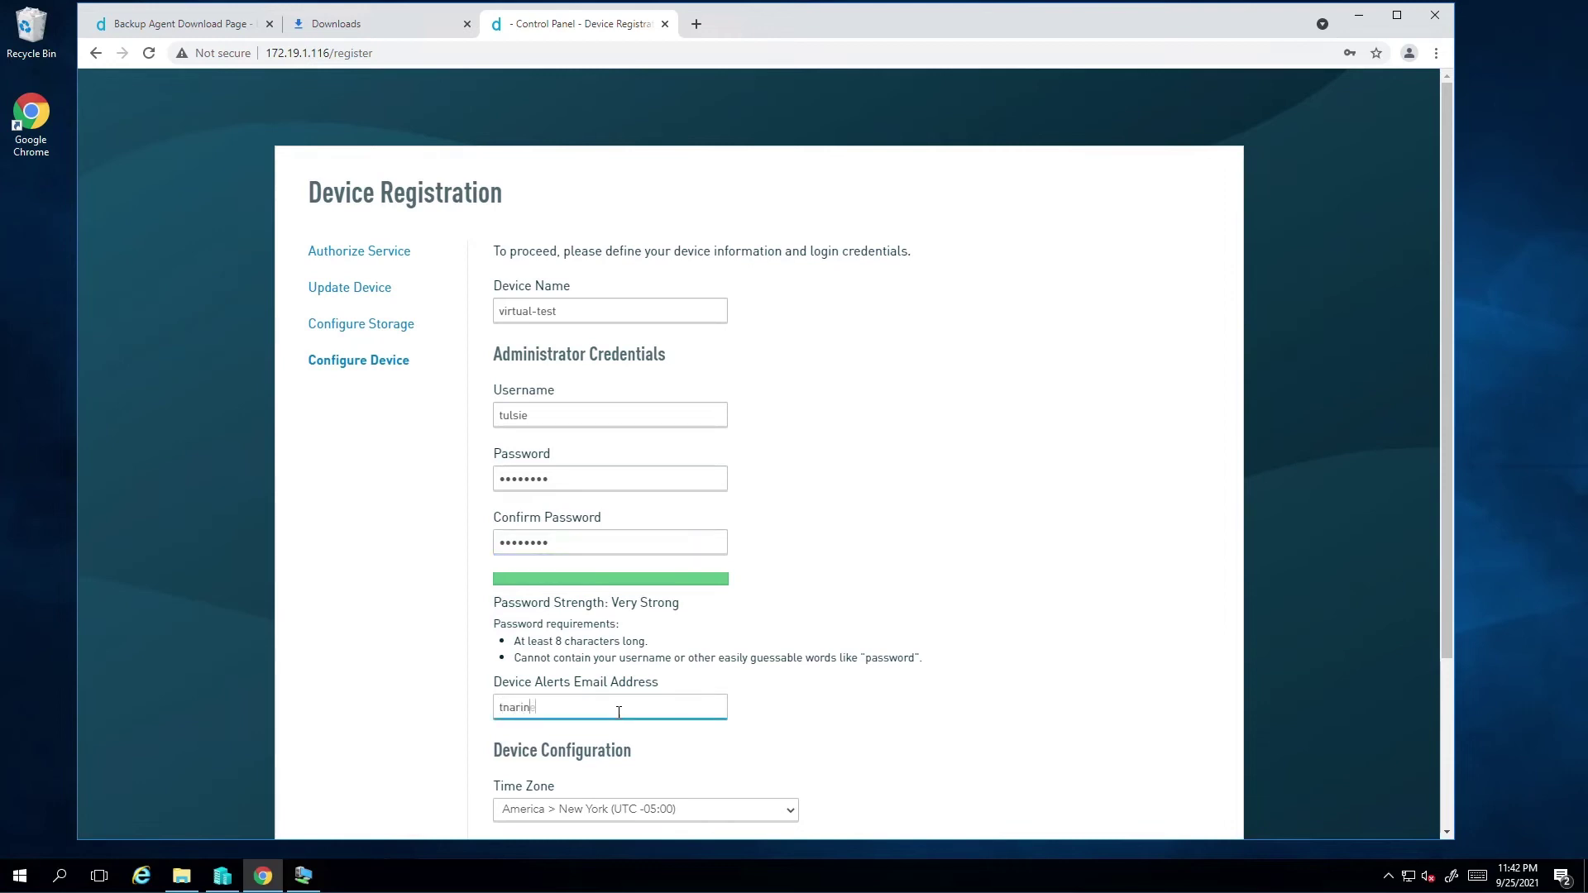
{"action": "left_click", "coordinate": [836, 730]}
Tick 'Allow installation of third party software and drivers' and complete registration
{"action": "scroll", "coordinate": [836, 730], "scroll_direction": "down", "scroll_amount": 2}
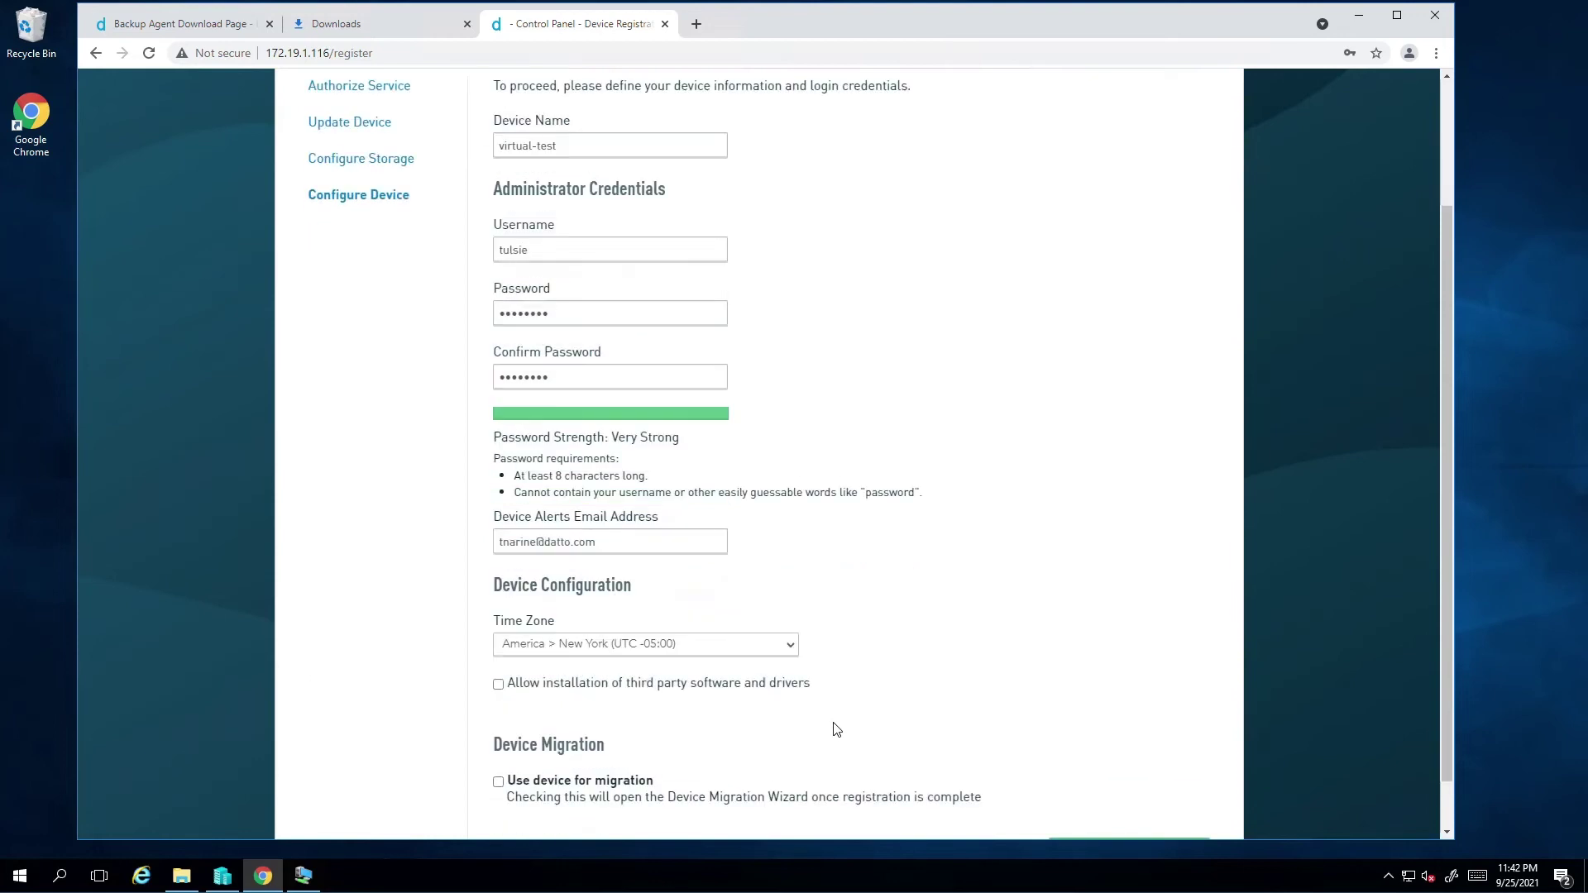
{"action": "scroll", "coordinate": [835, 730], "scroll_direction": "down", "scroll_amount": 1}
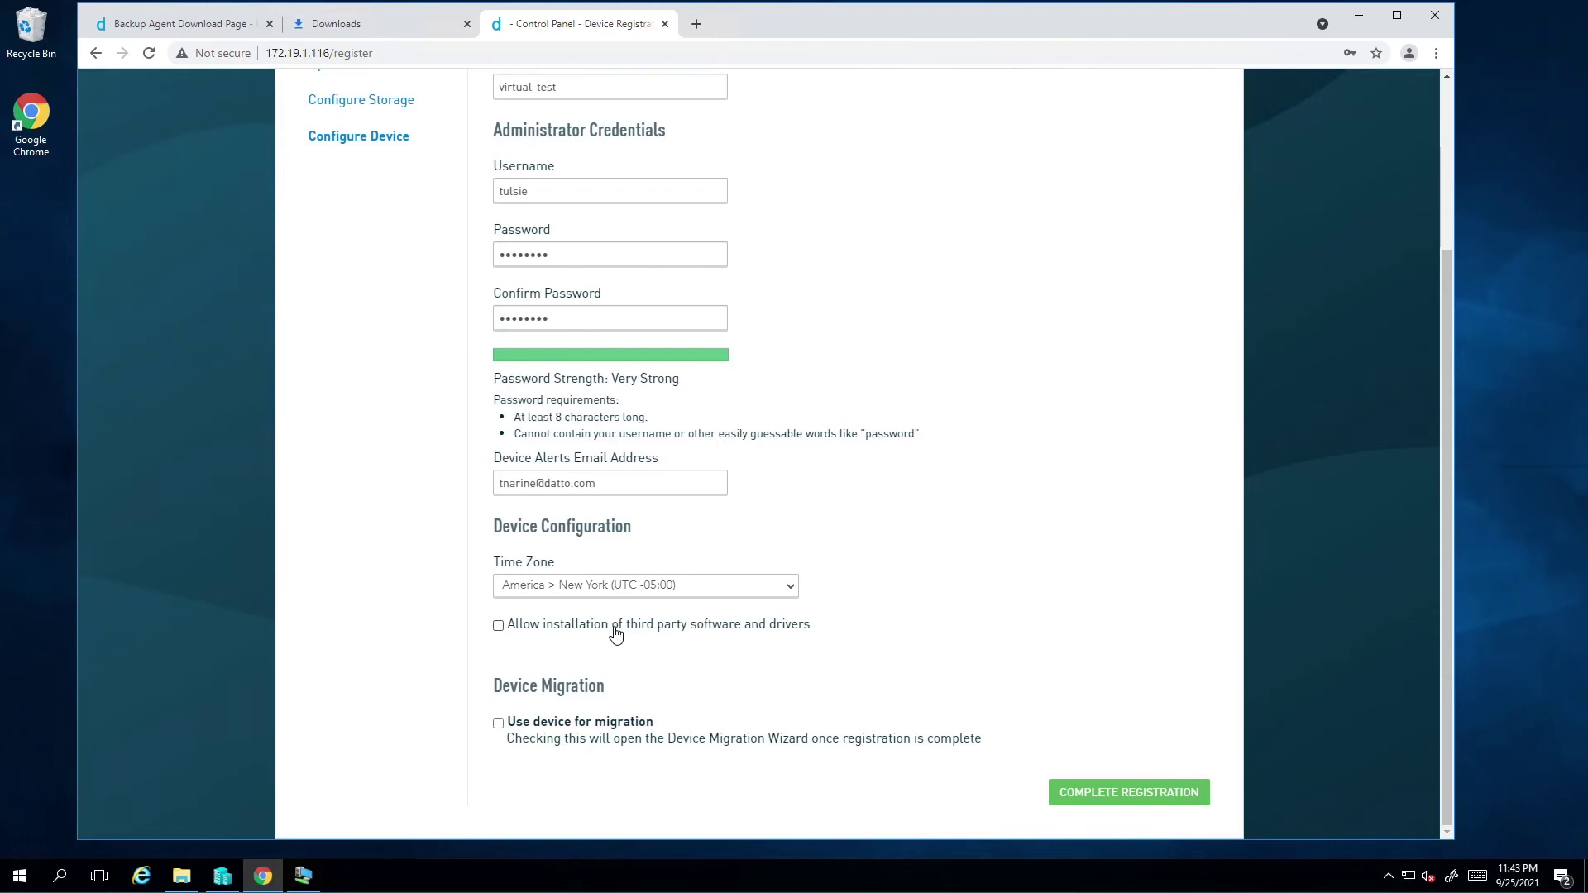
{"action": "left_click", "coordinate": [615, 635]}
{"action": "left_click", "coordinate": [1094, 792]}
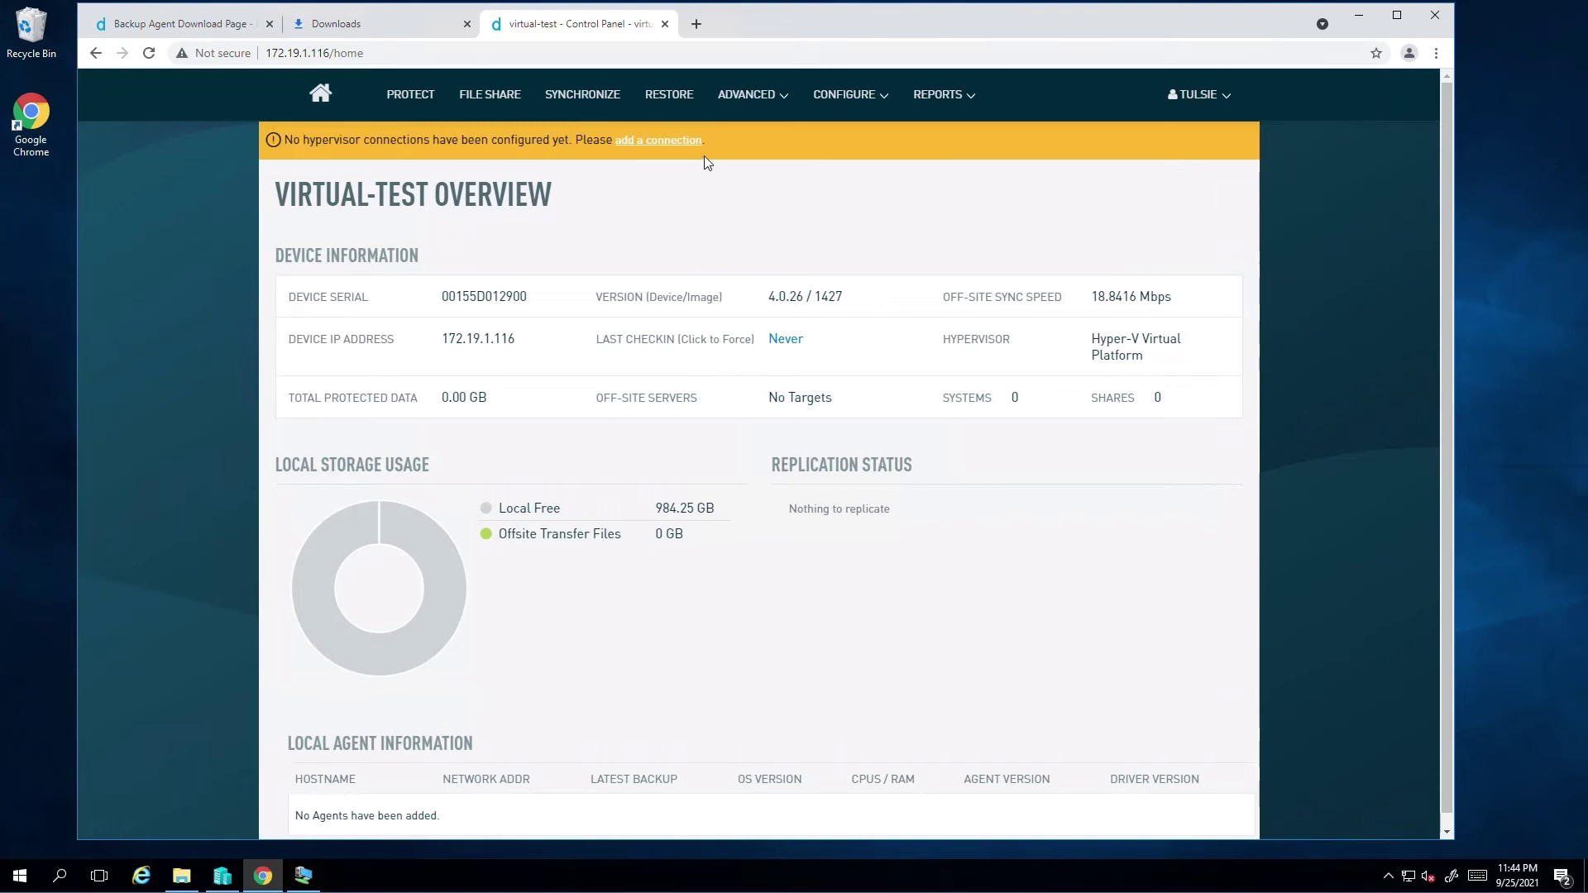
Add a connection named hyperv to server 172.18.1.41 with type Hyper-V
{"action": "left_click", "coordinate": [686, 141]}
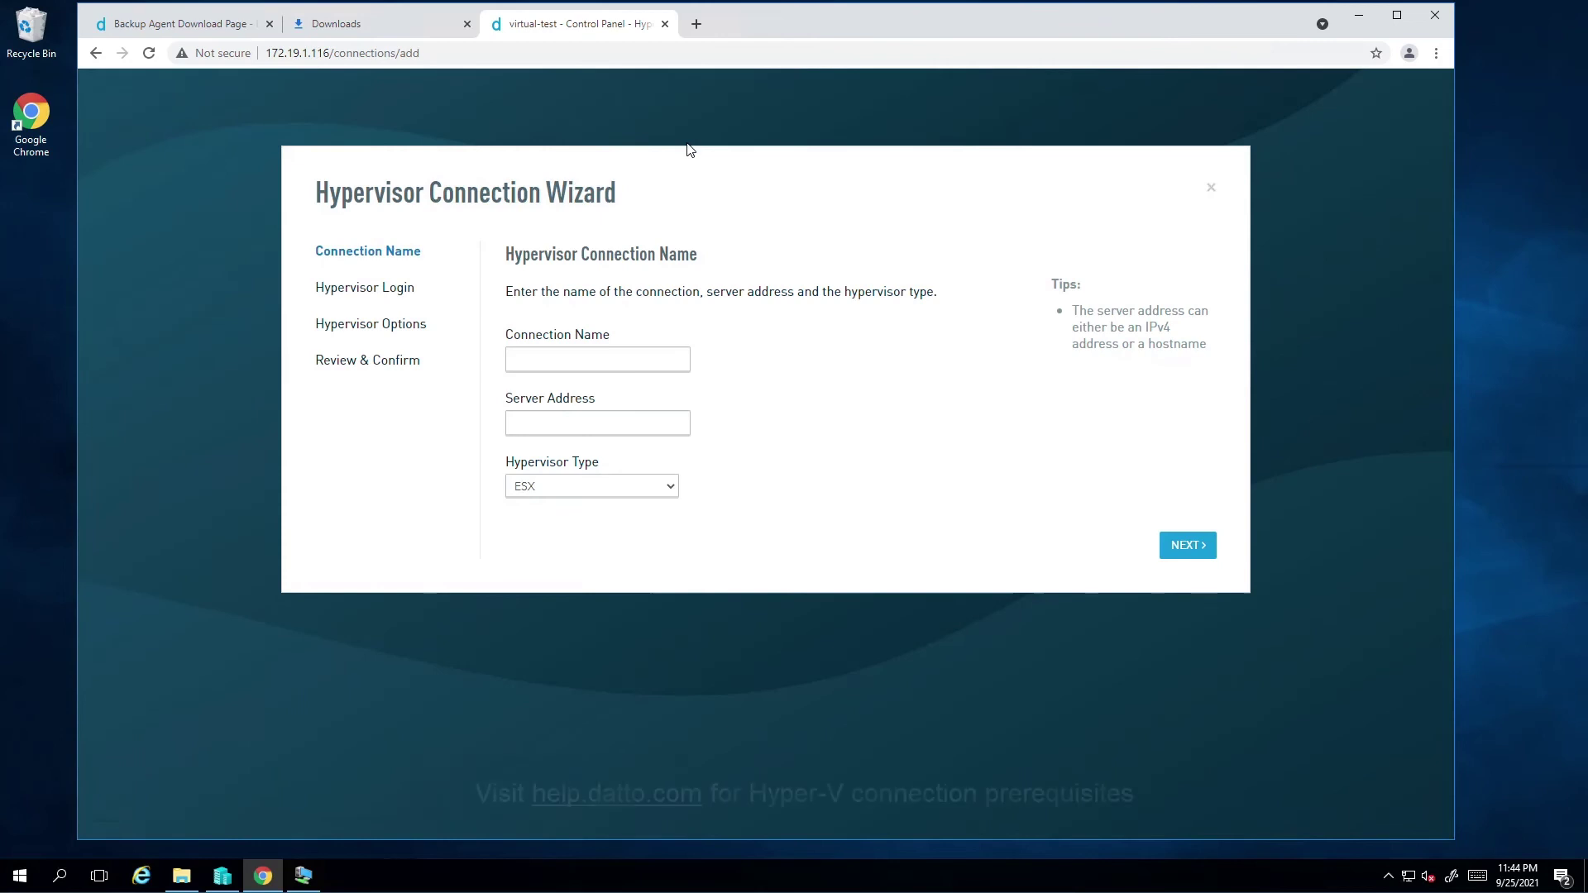
{"action": "left_click", "coordinate": [610, 357]}
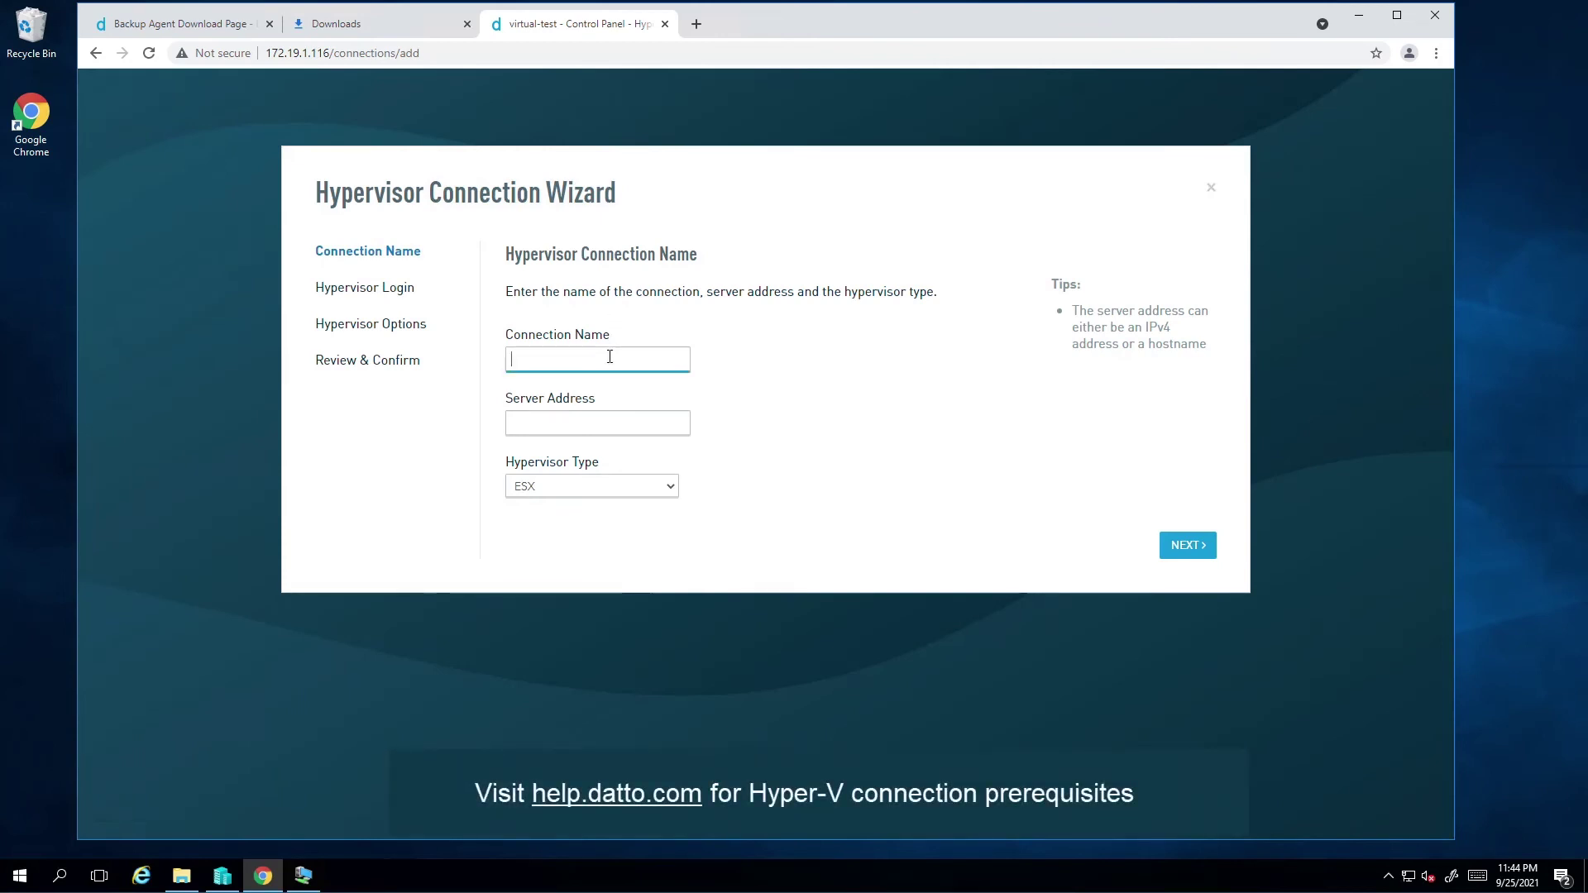
{"action": "type", "text": "hyperv"}
{"action": "key", "text": "Tab"}
{"action": "type", "text": "17"}
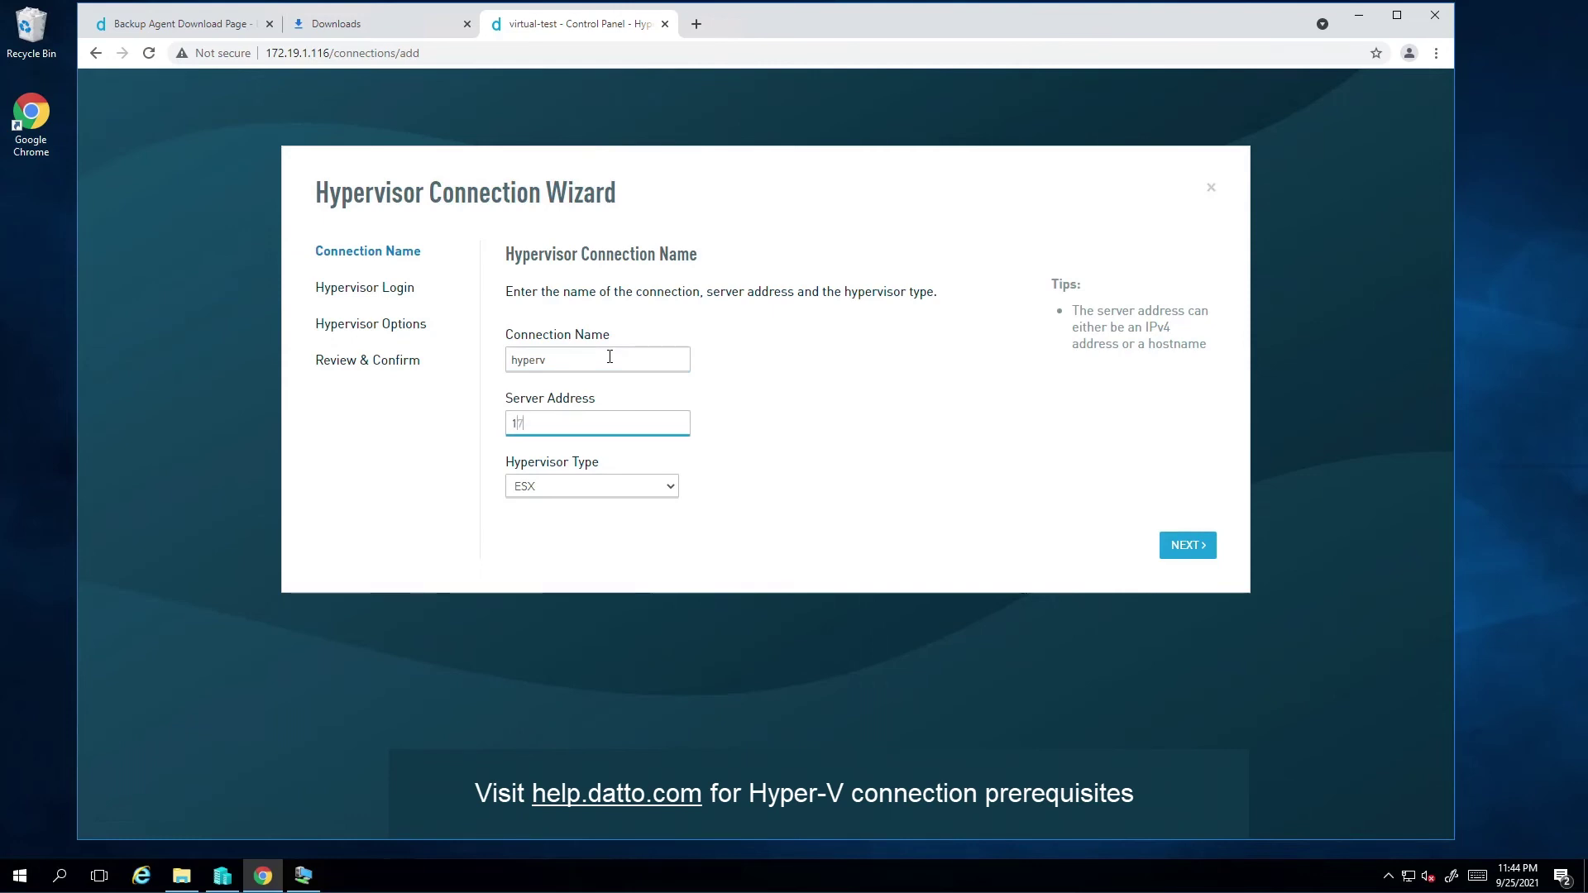
{"action": "type", "text": "2.18.1.41"}
{"action": "left_click", "coordinate": [593, 486]}
{"action": "left_click", "coordinate": [576, 536]}
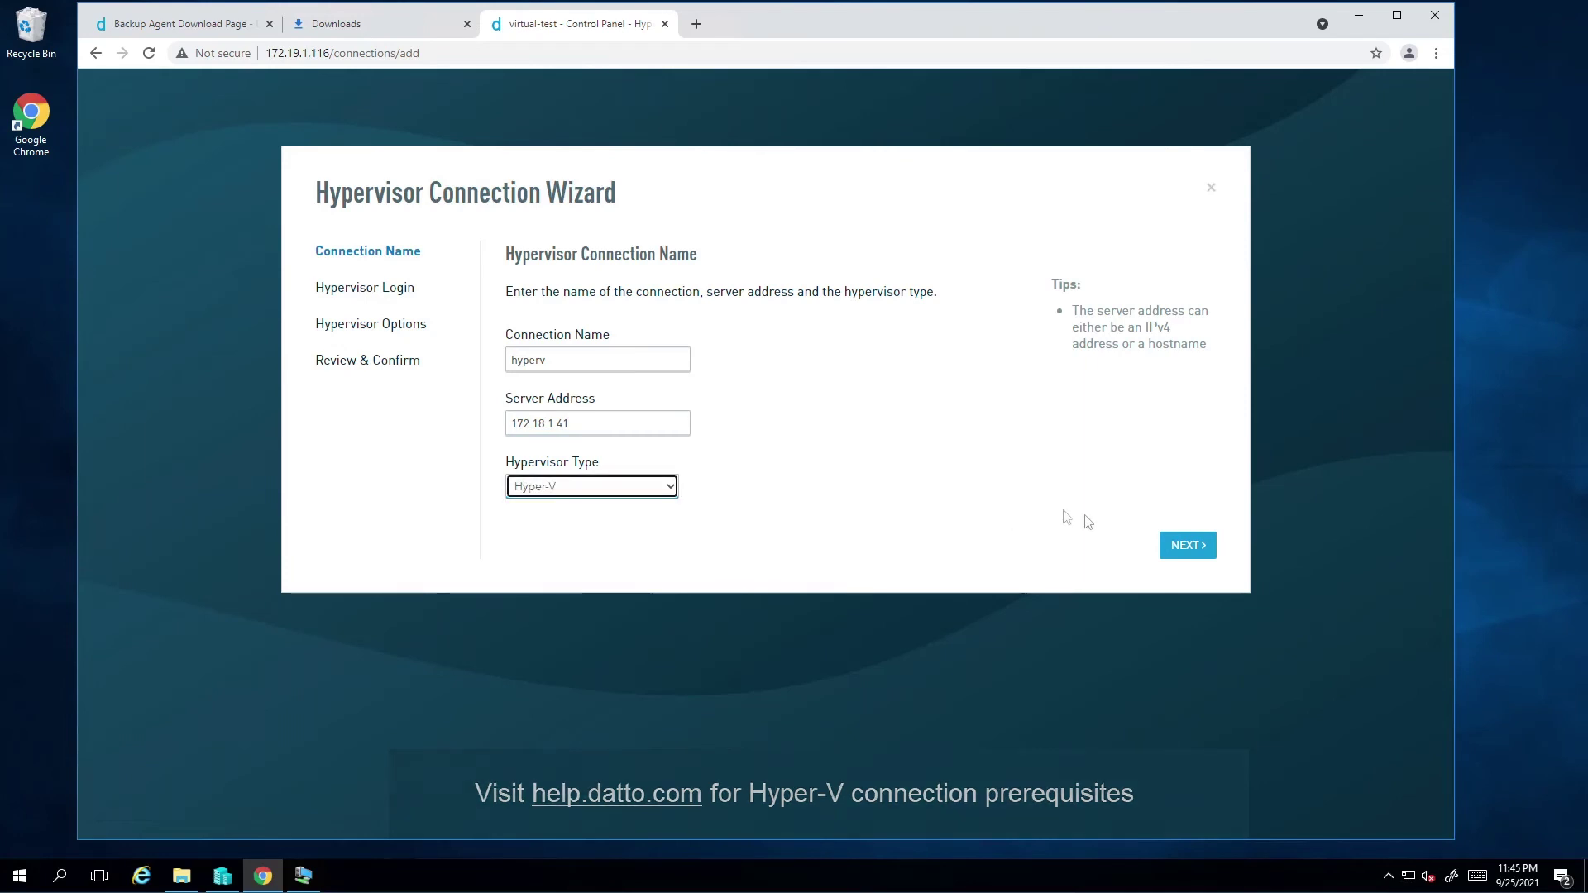
{"action": "left_click", "coordinate": [1188, 546]}
Log in as administrator with the hypervisor password and finish the connection
{"action": "left_click", "coordinate": [594, 348]}
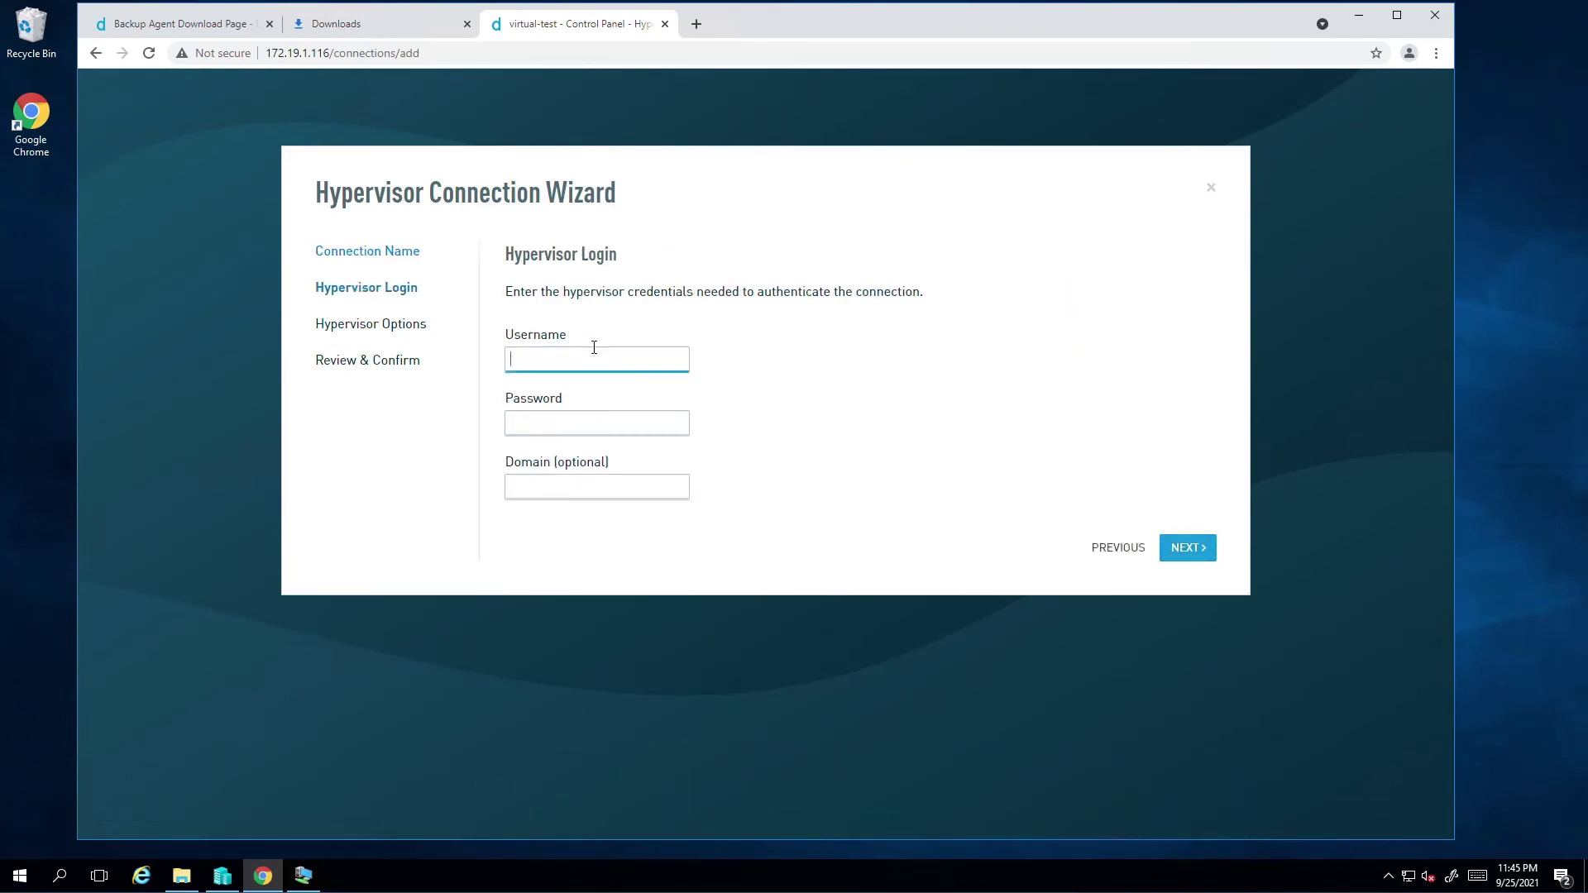
{"action": "type", "text": "administrator"}
{"action": "key", "text": "Tab"}
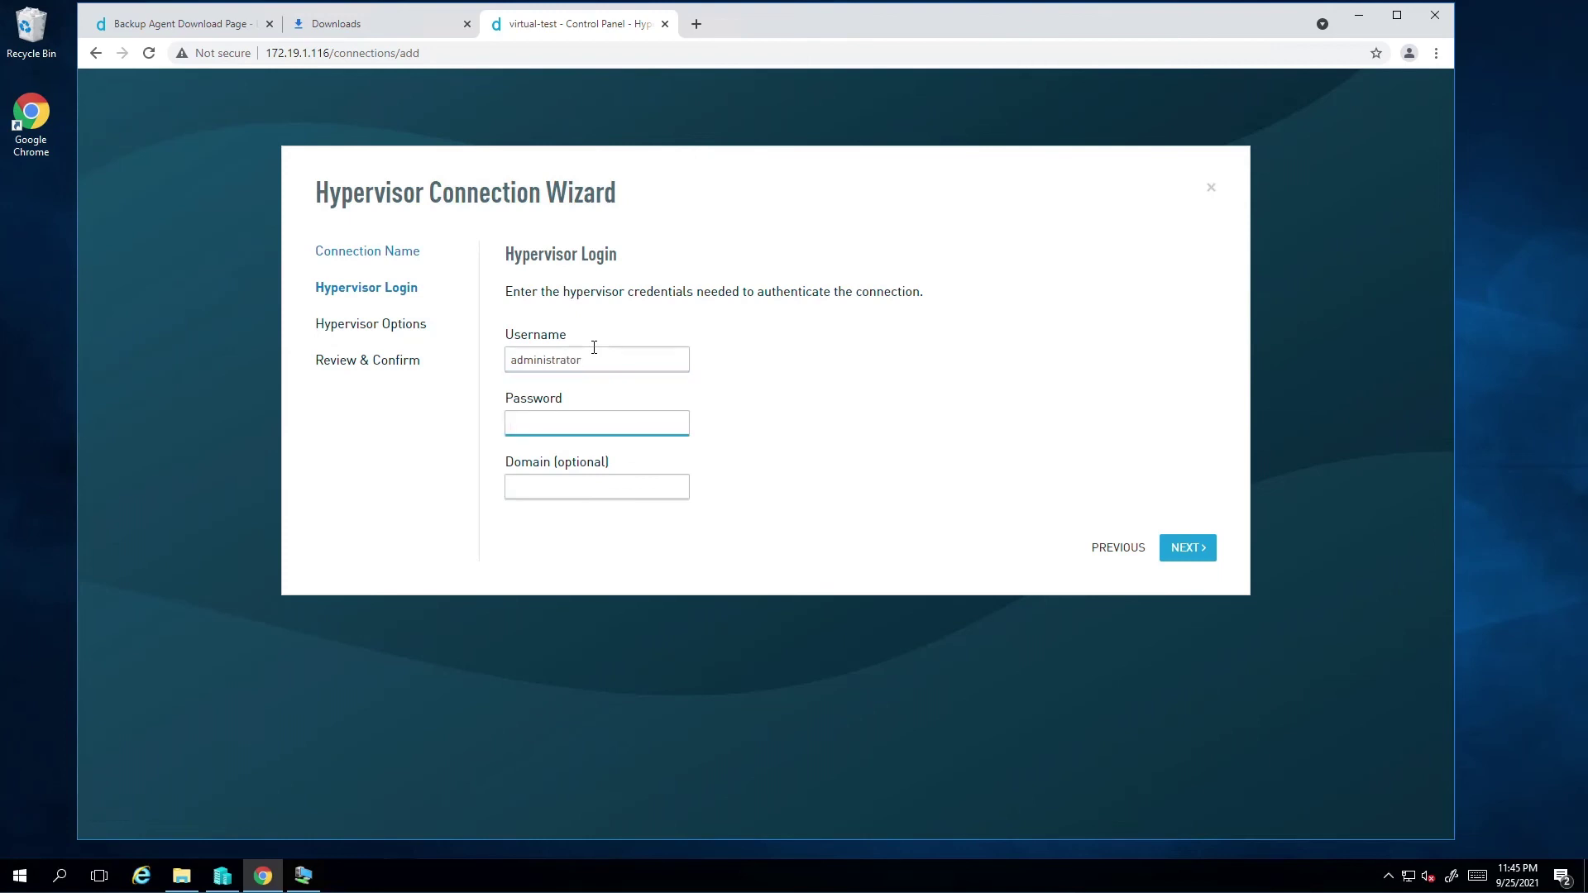
{"action": "type", "text": "••••••••••••••"}
{"action": "left_click", "coordinate": [1175, 548]}
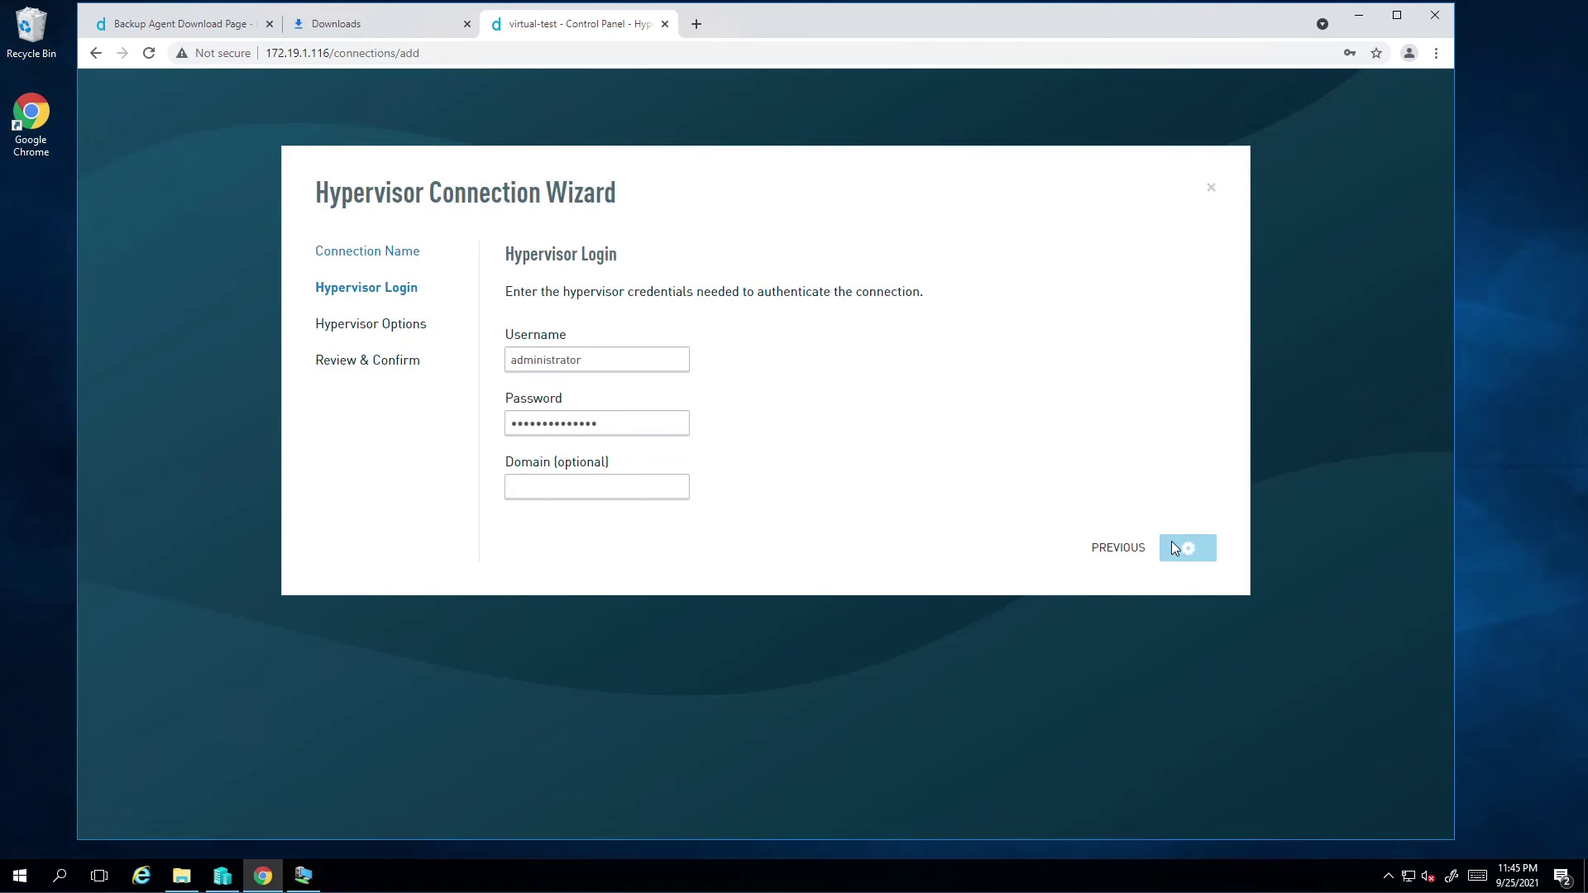
{"action": "left_click", "coordinate": [1177, 484]}
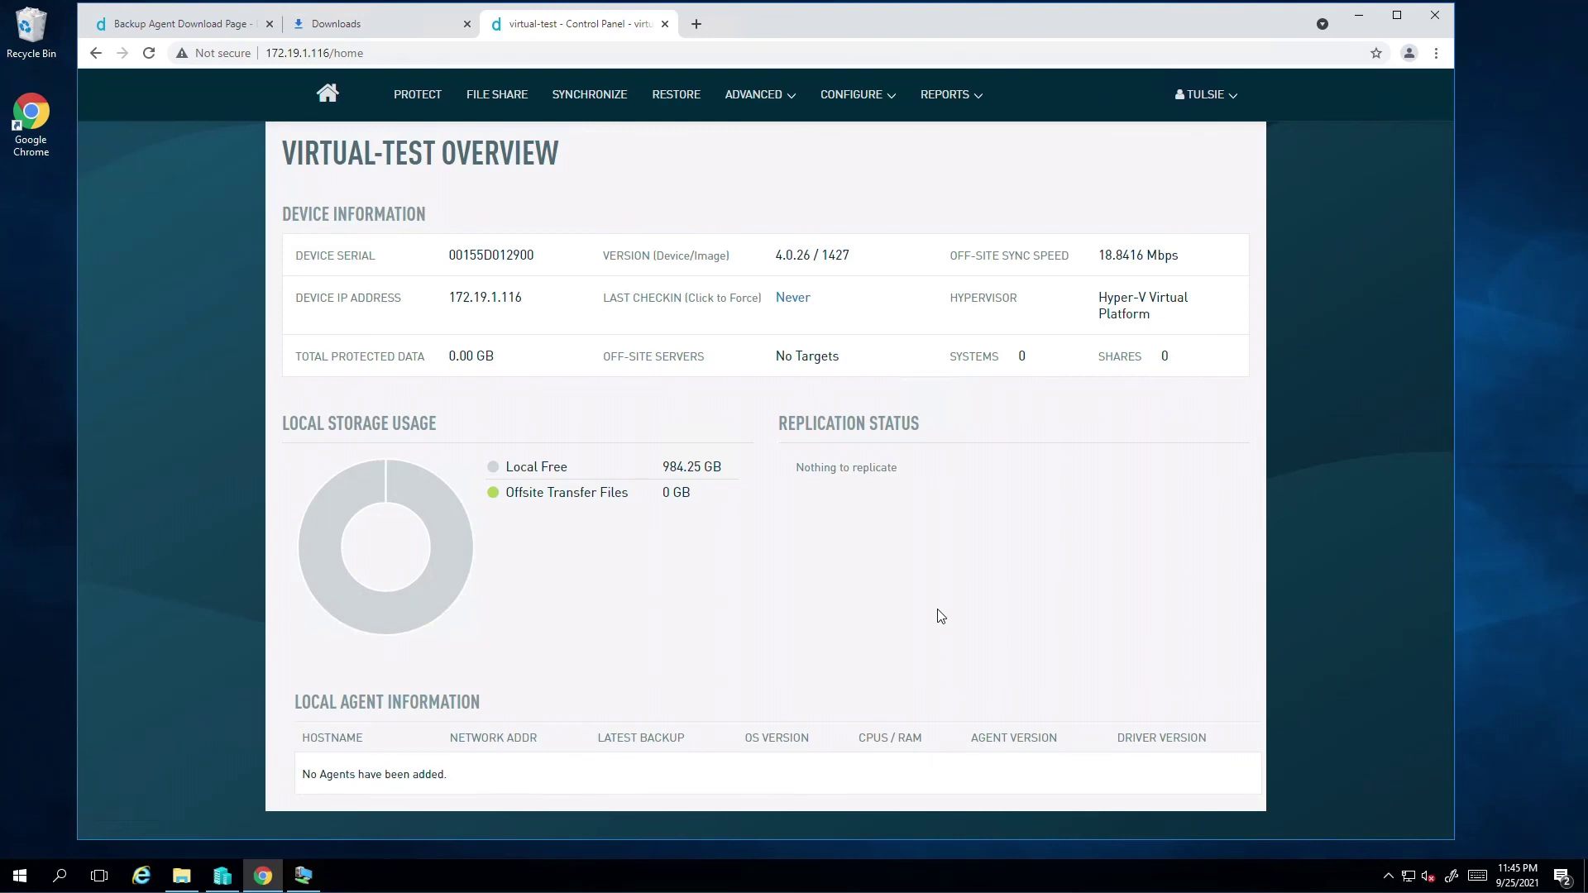
Set the hyperv hypervisor connection to Use for Screenshots, then return to the VIRTUAL-TEST overview
{"action": "left_click", "coordinate": [880, 98]}
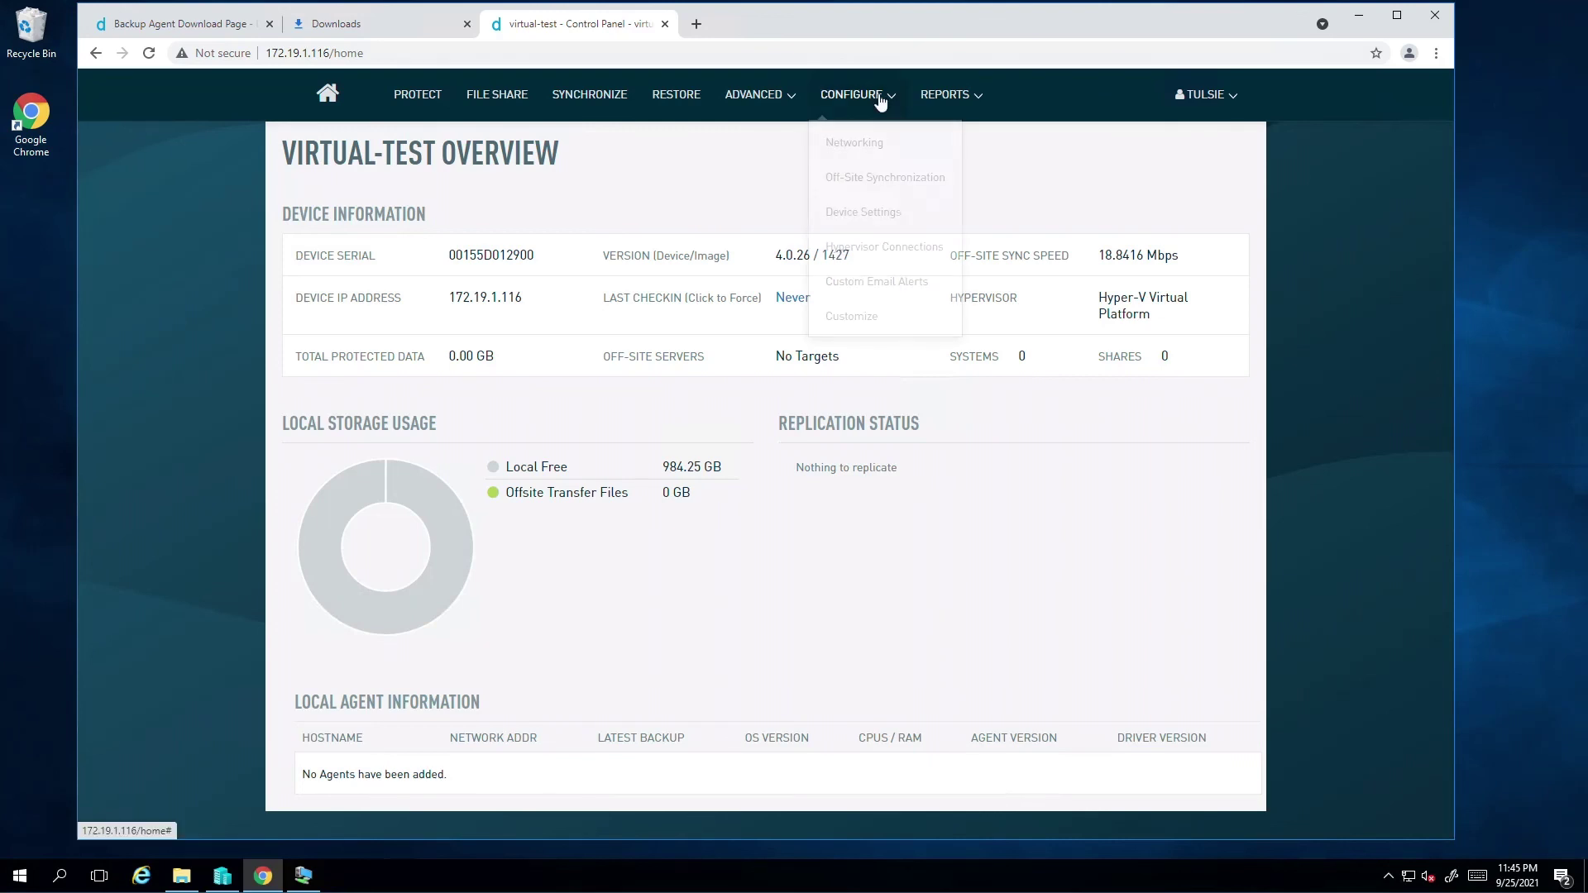
{"action": "left_click", "coordinate": [886, 250]}
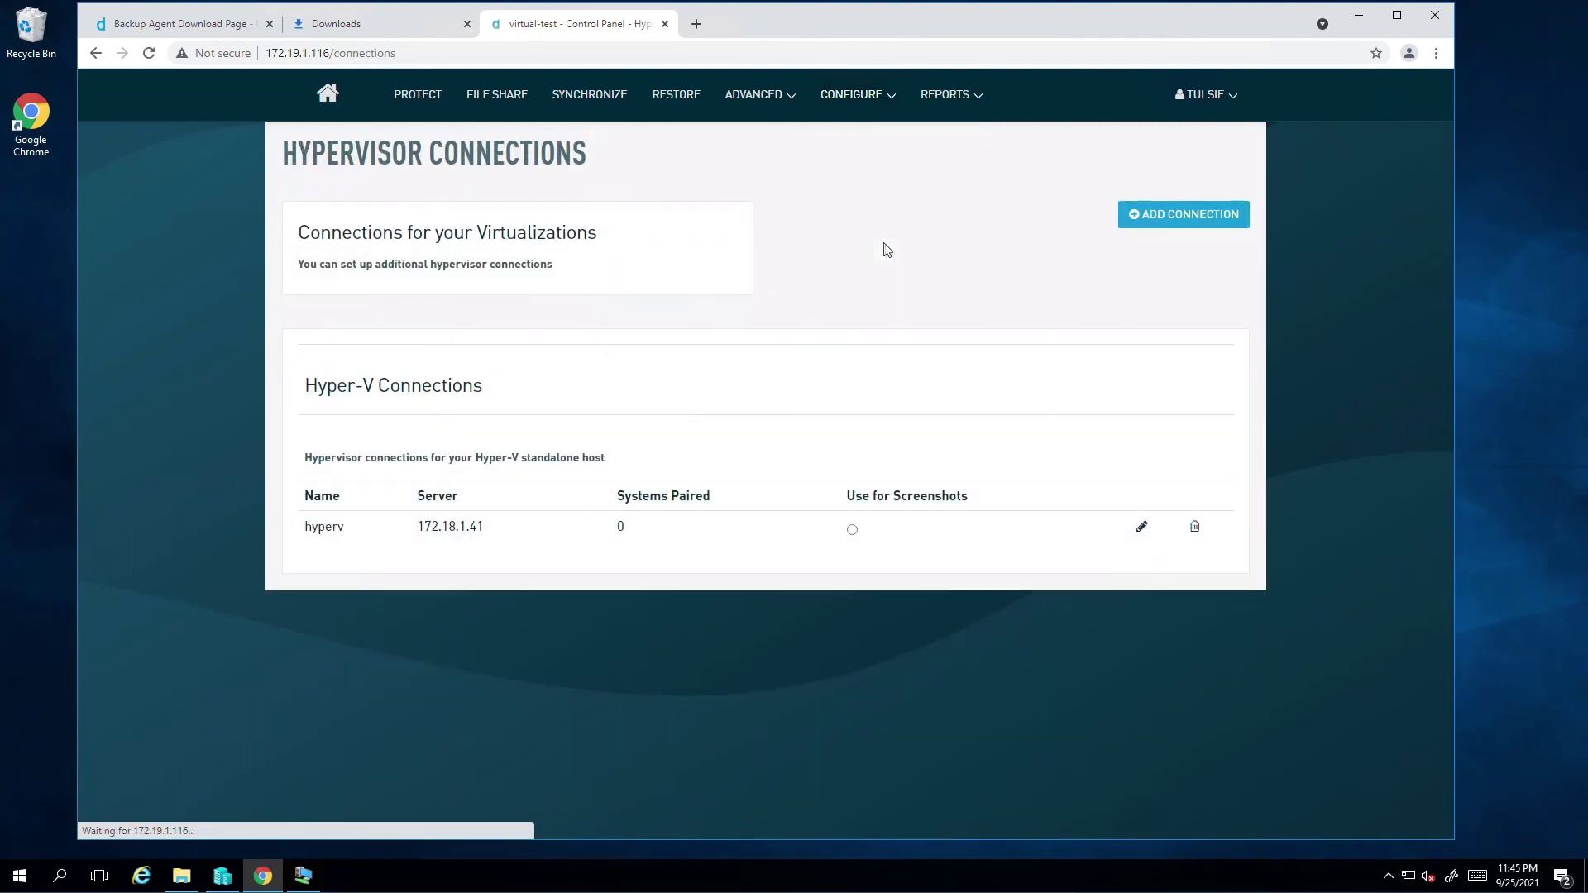
{"action": "left_click", "coordinate": [854, 532]}
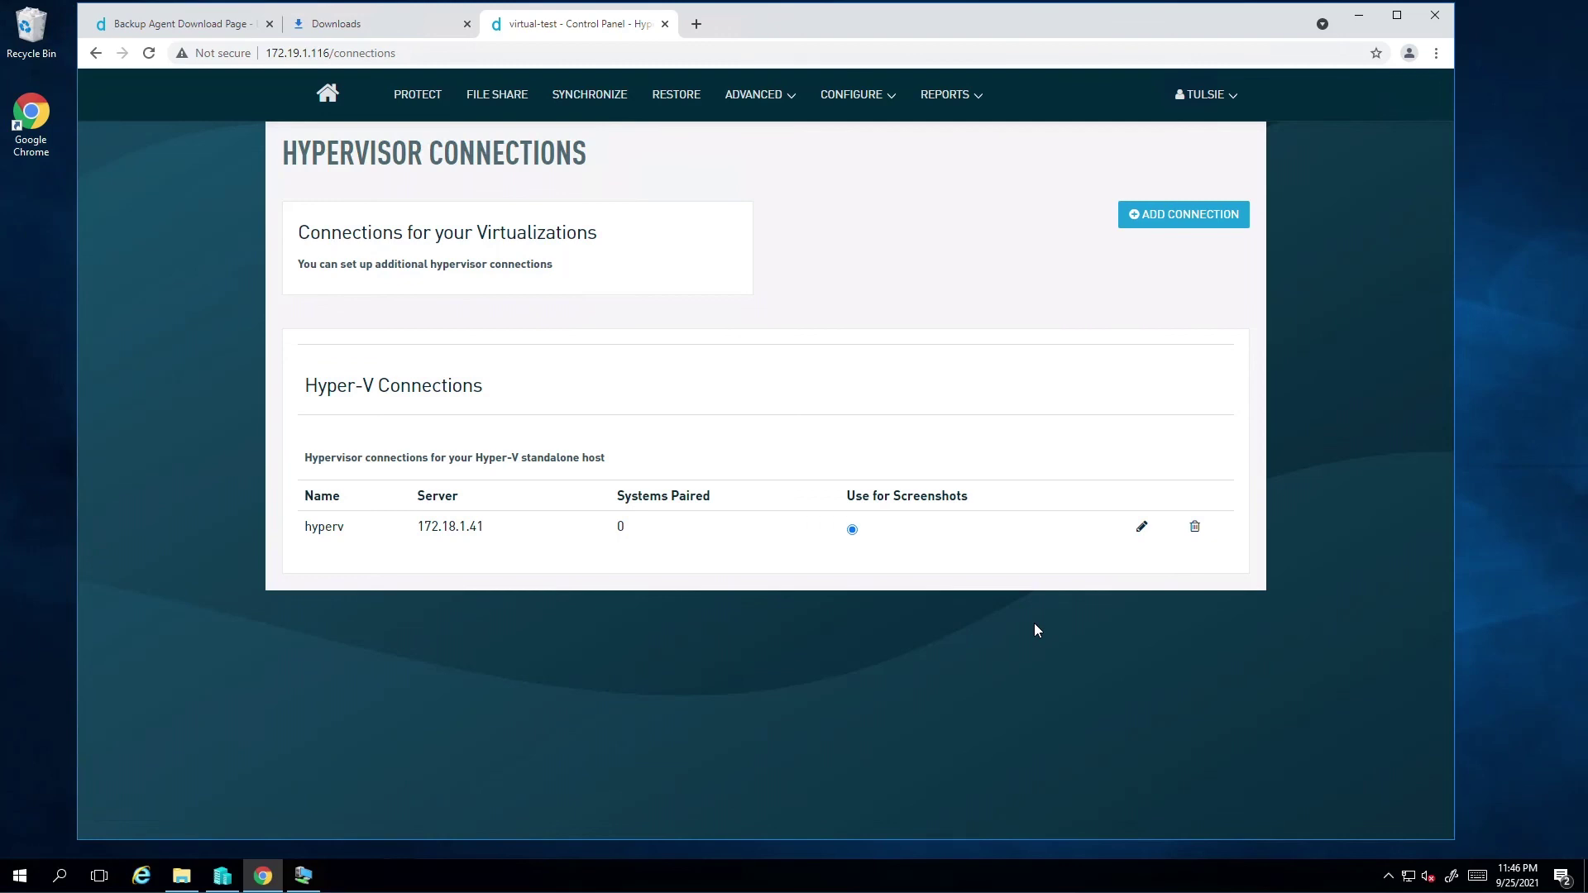
{"action": "left_click", "coordinate": [340, 105]}
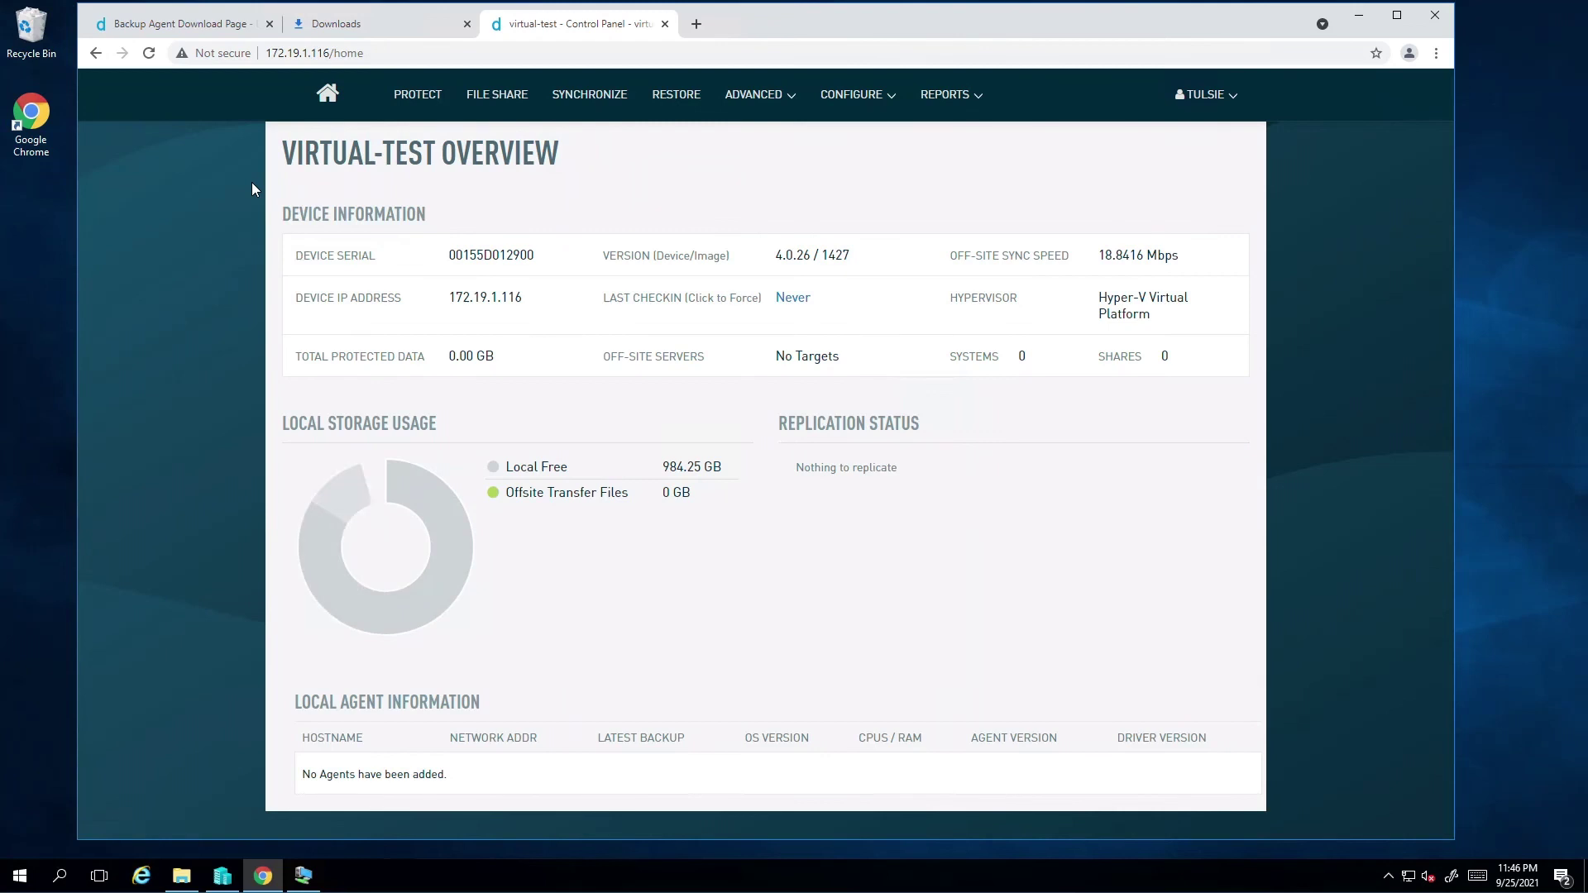